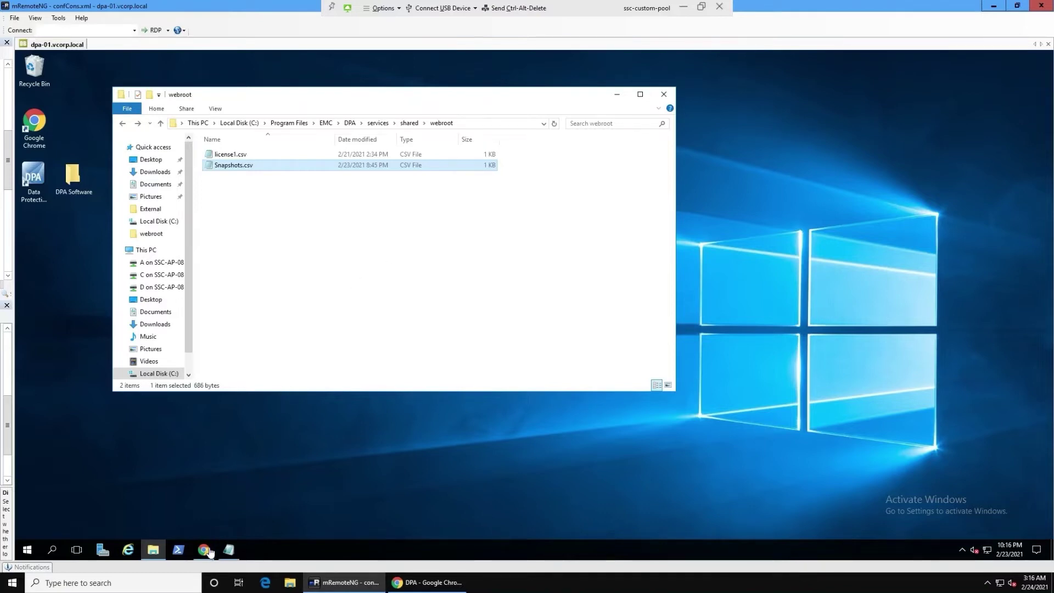
pyautogui.moveTo(206, 550)
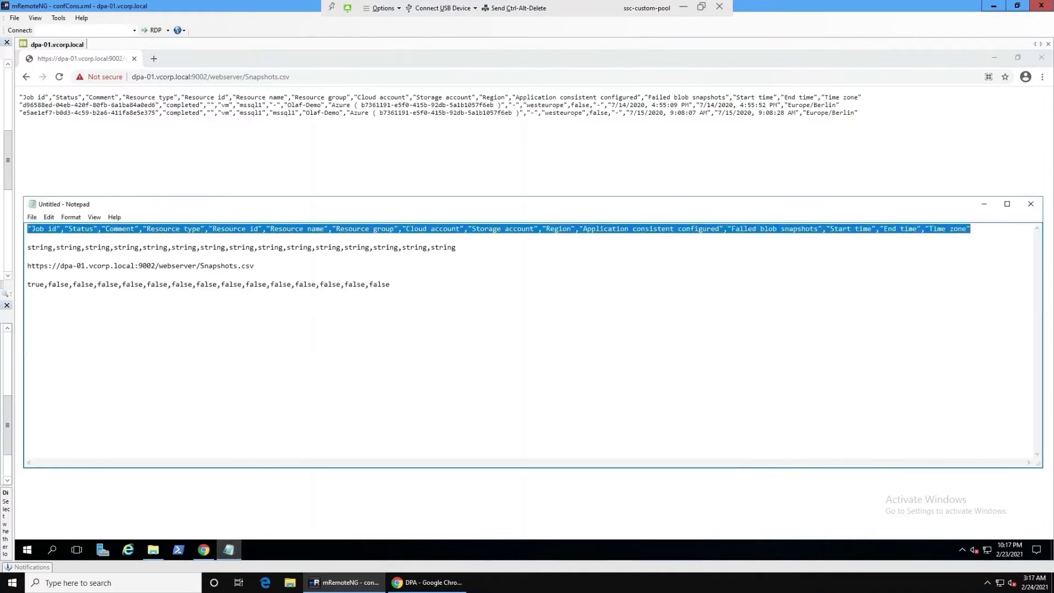
# - Copy the Notepad line of quoted column names, Job id through Time zone
pyautogui.click(28, 238)
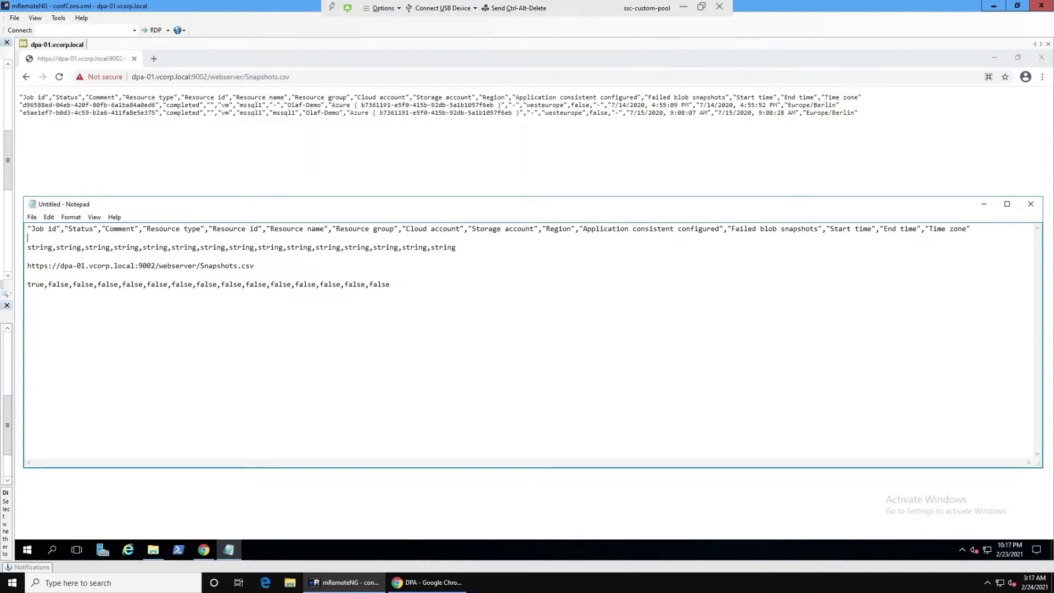
pyautogui.moveTo(254, 265); pyautogui.dragTo(28, 266)
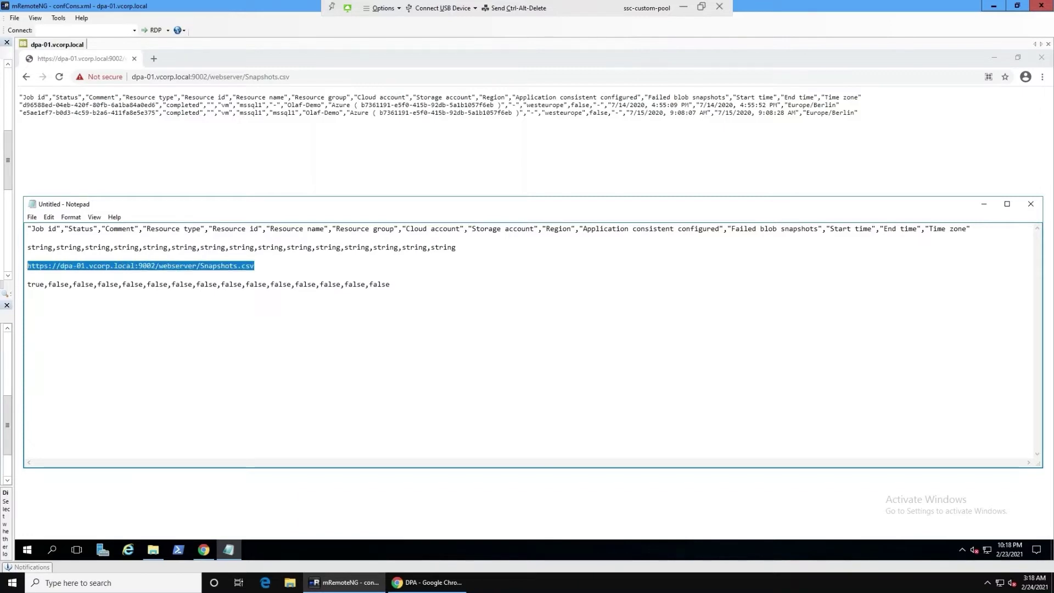
pyautogui.click(390, 284)
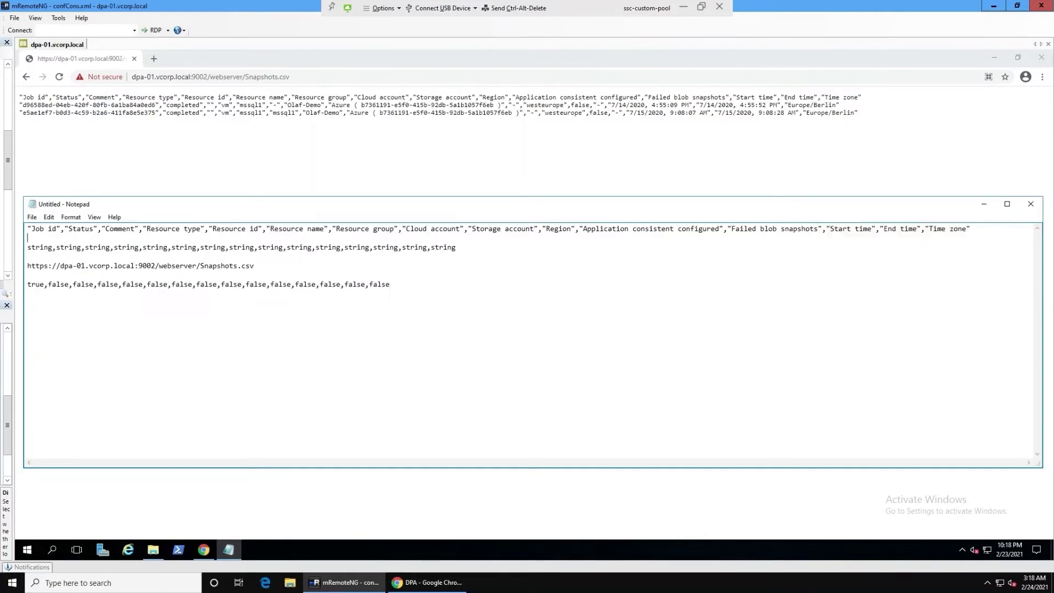
pyautogui.hotkey('shift', 'Up')
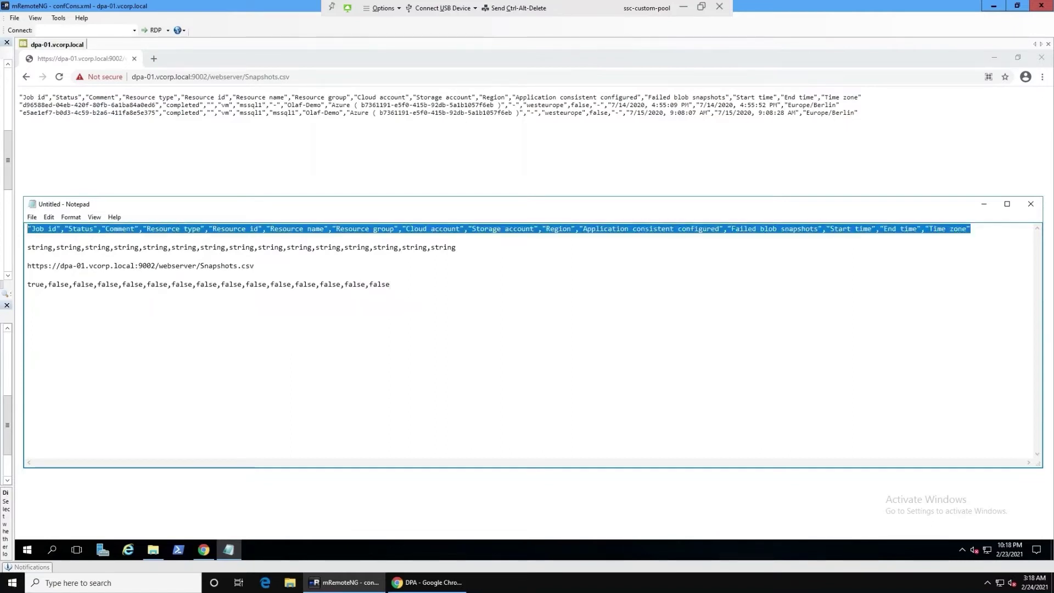
pyautogui.rightClick(70, 228)
pyautogui.click(94, 261)
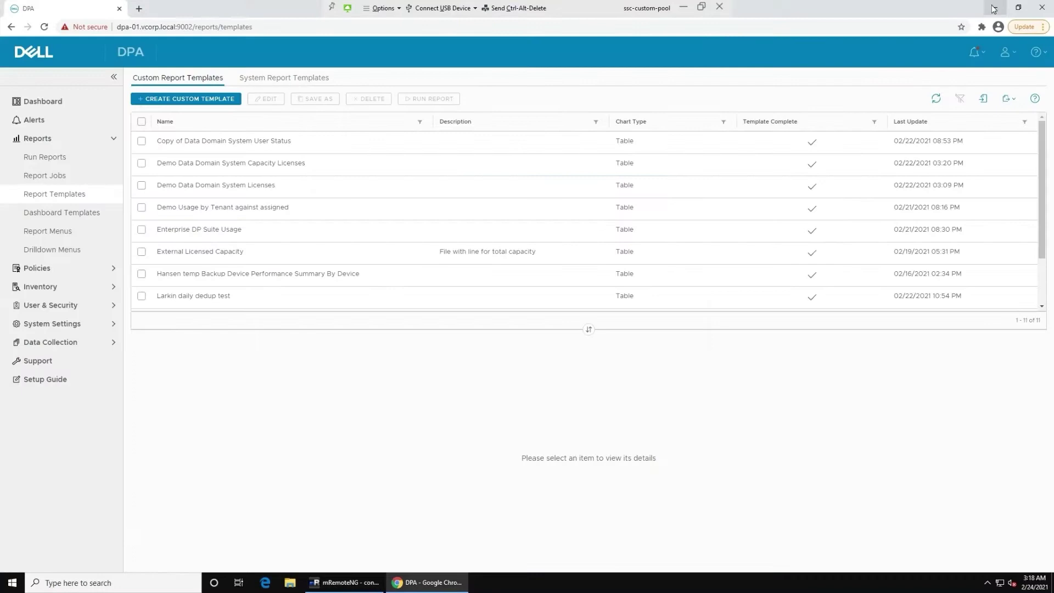
# - Create a new custom report template named '-EK- Test ReadCSV'
pyautogui.click(994, 6)
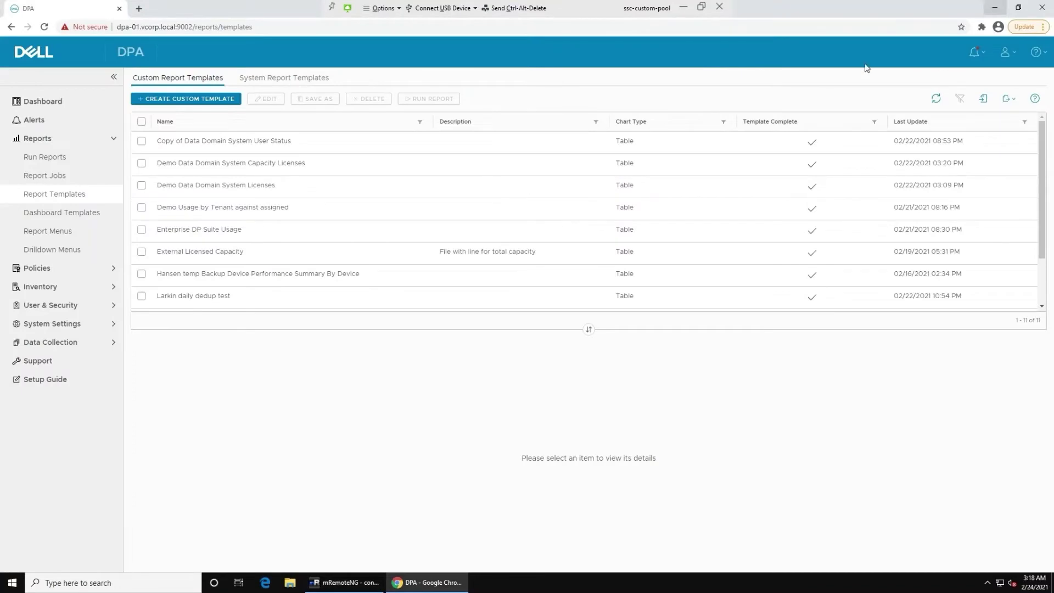
pyautogui.click(200, 104)
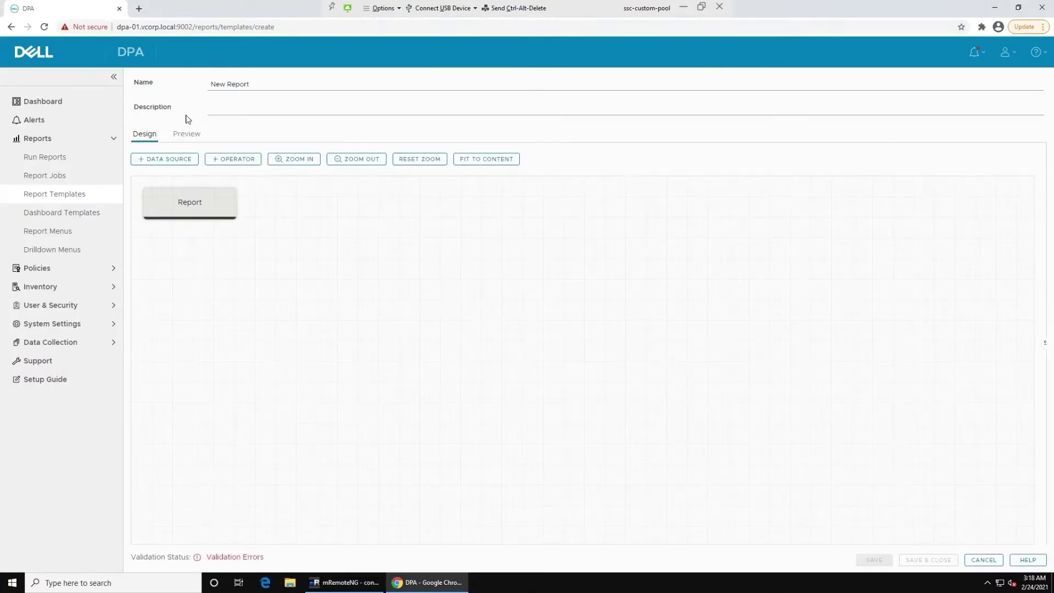
pyautogui.press('Tab')
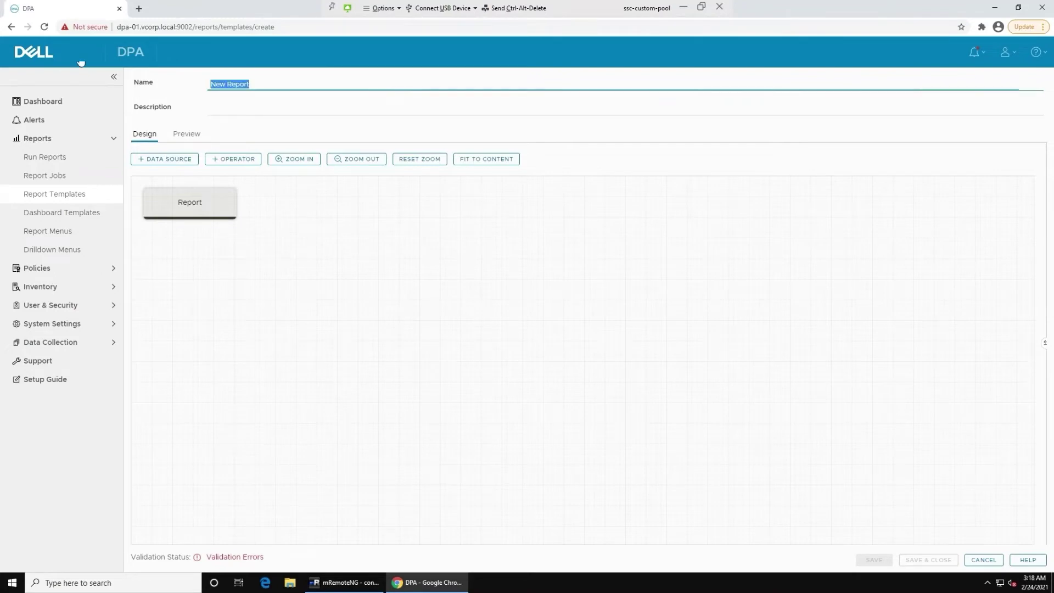
pyautogui.write('-EK- Test ReadCSV')
# - Pick ReadCSVFile as the template's data source, filtering the list by 'readcsv'
pyautogui.click(162, 163)
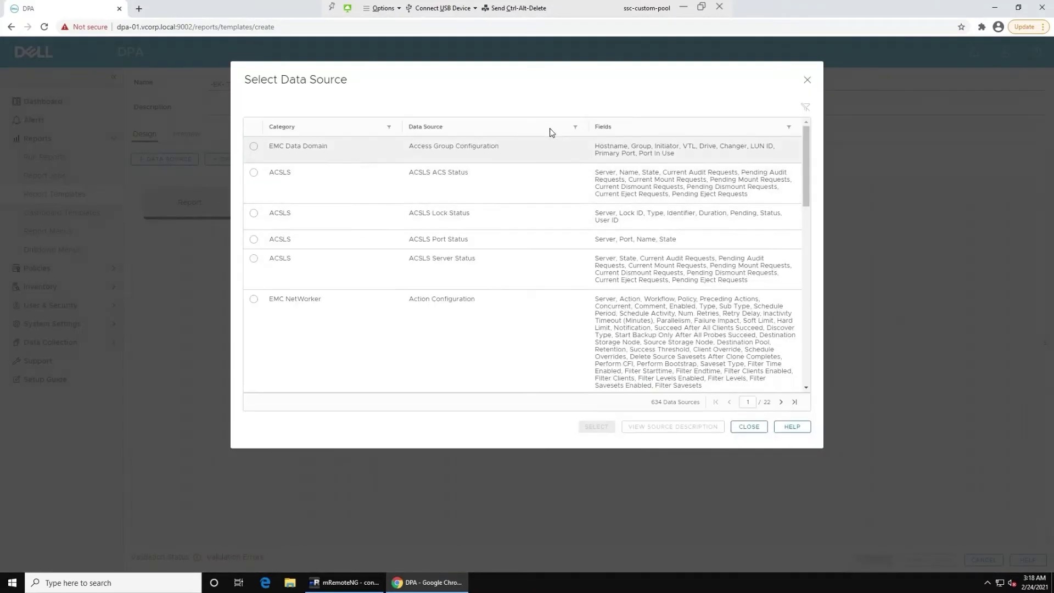
pyautogui.click(576, 128)
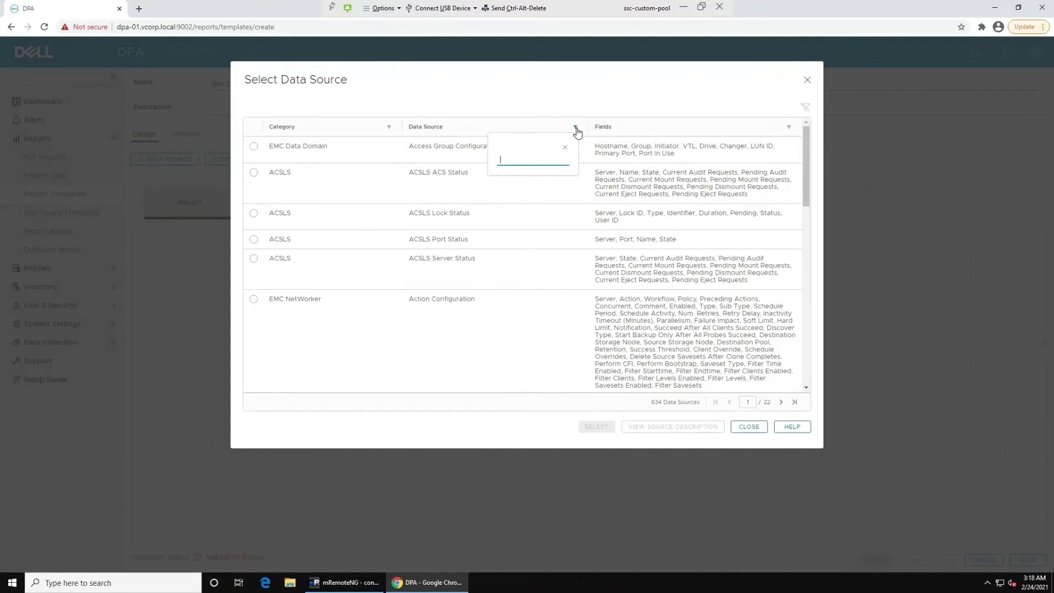
pyautogui.write('readcsv')
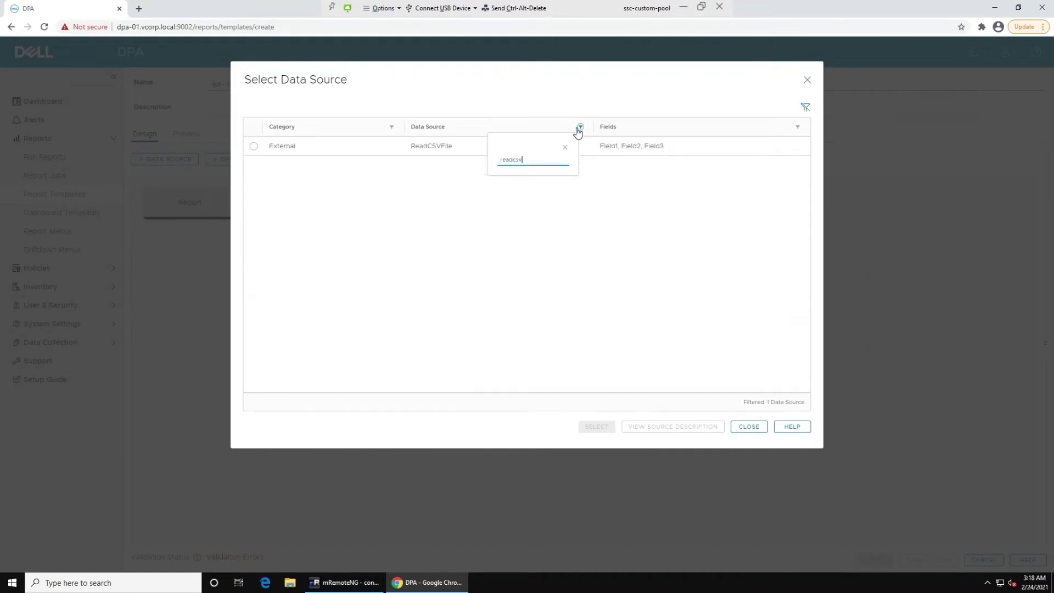
pyautogui.click(436, 148)
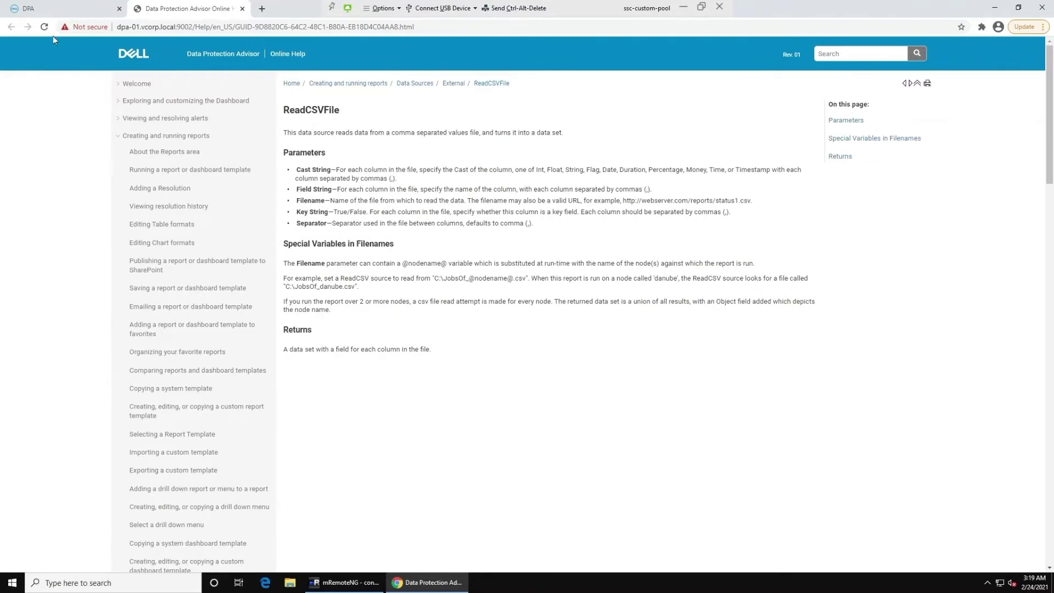
# - Return from the ReadCSVFile help page to the DPA template tab
pyautogui.click(55, 8)
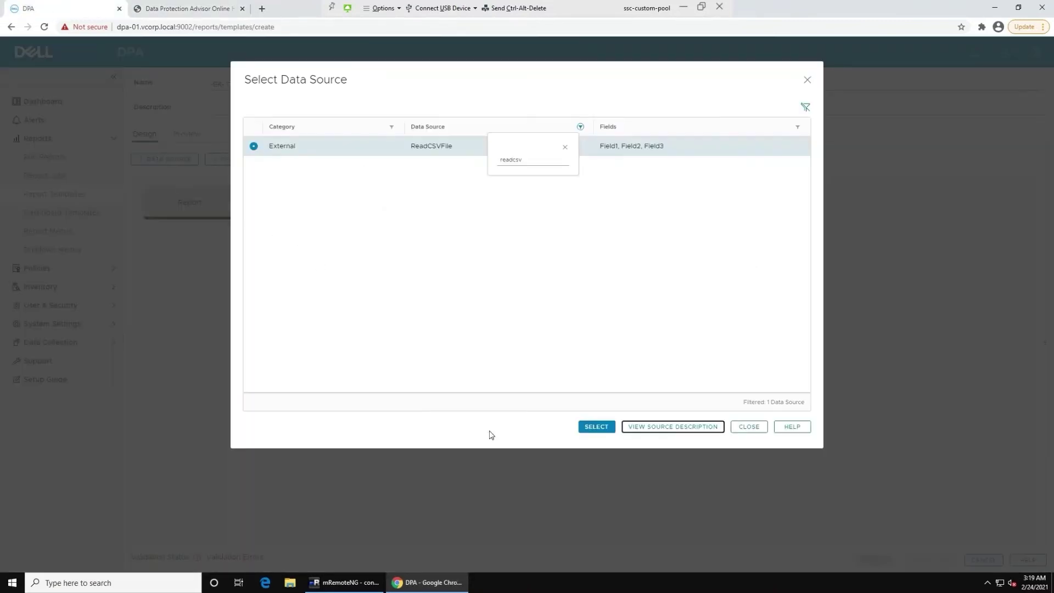
# - Add ReadCSVFile to the design and paste the copied column names into its Field String
pyautogui.click(587, 428)
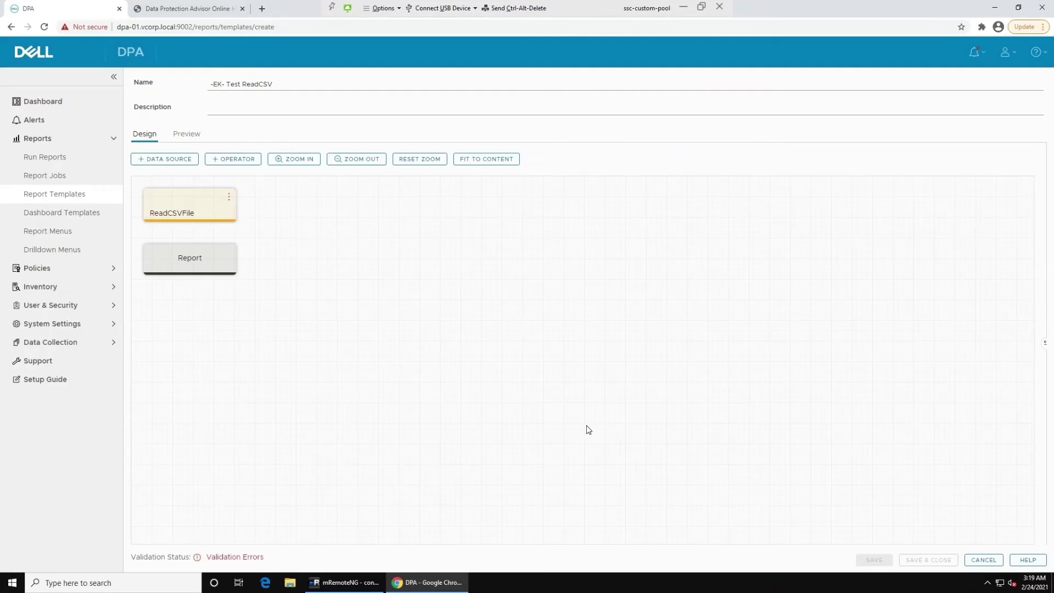
pyautogui.click(176, 202)
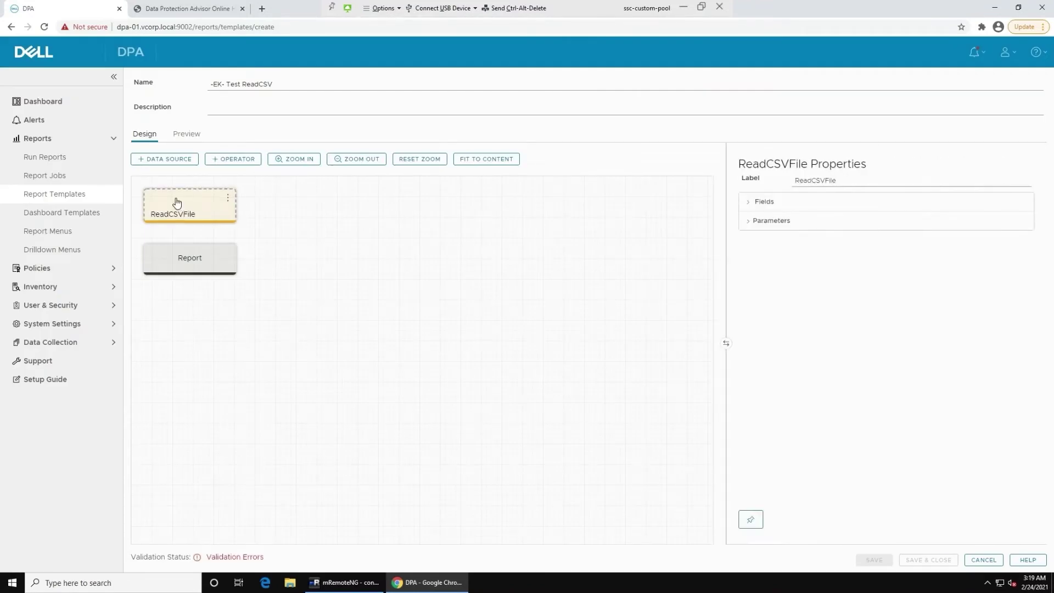
pyautogui.click(763, 227)
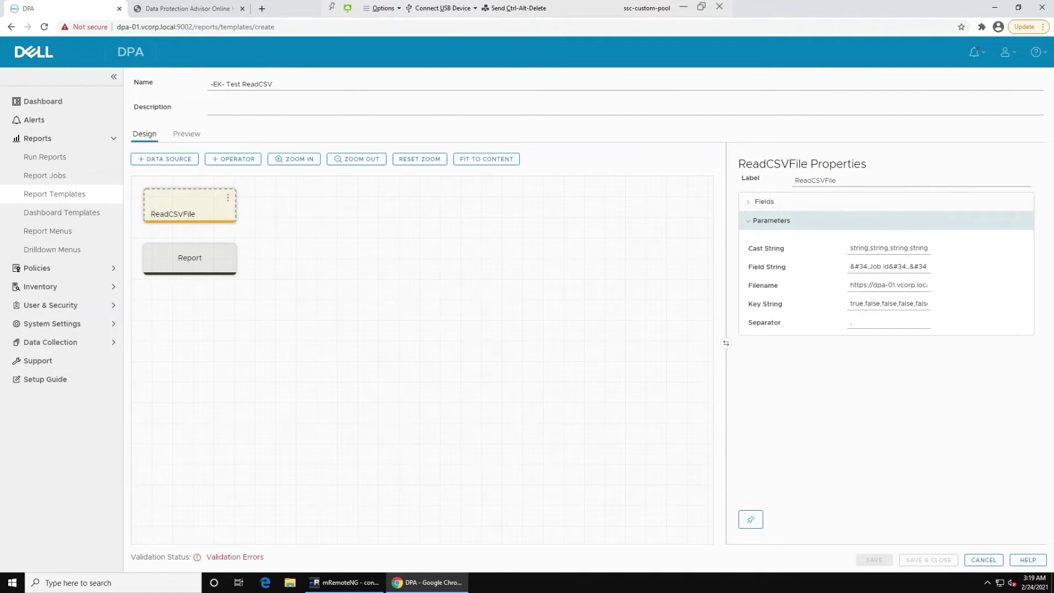
pyautogui.click(885, 247)
pyautogui.hotkey('ctrl', 'a')
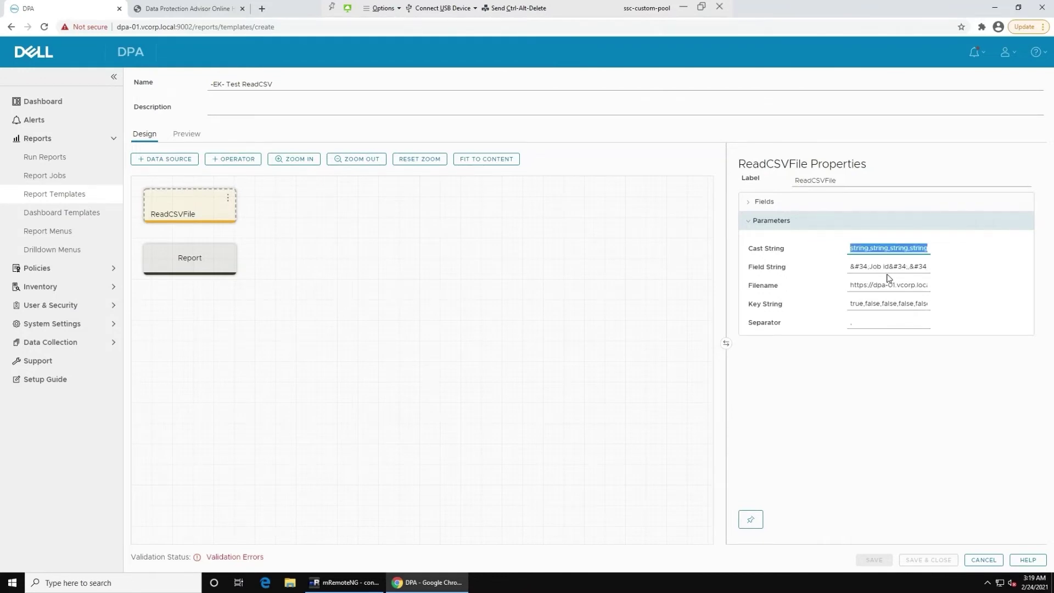
pyautogui.click(881, 266)
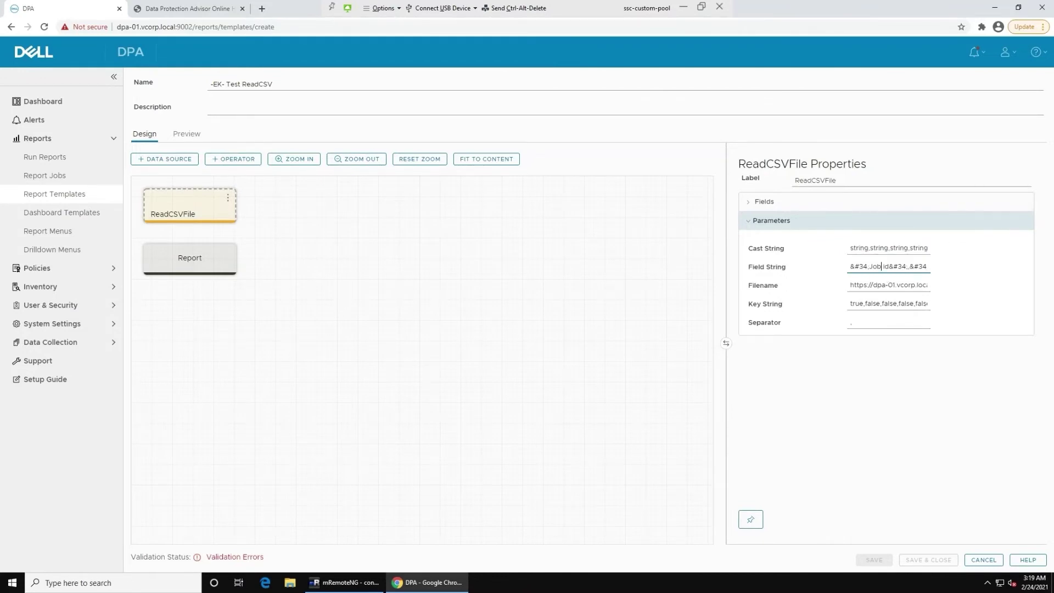
pyautogui.hotkey('ctrl', 'a')
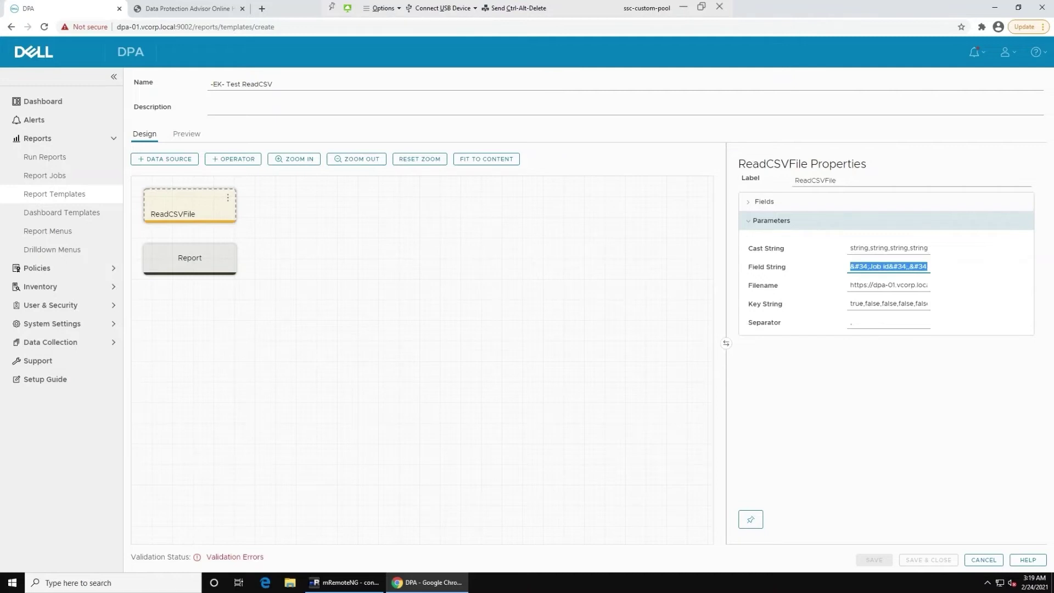
pyautogui.hotkey('ctrl', 'v')
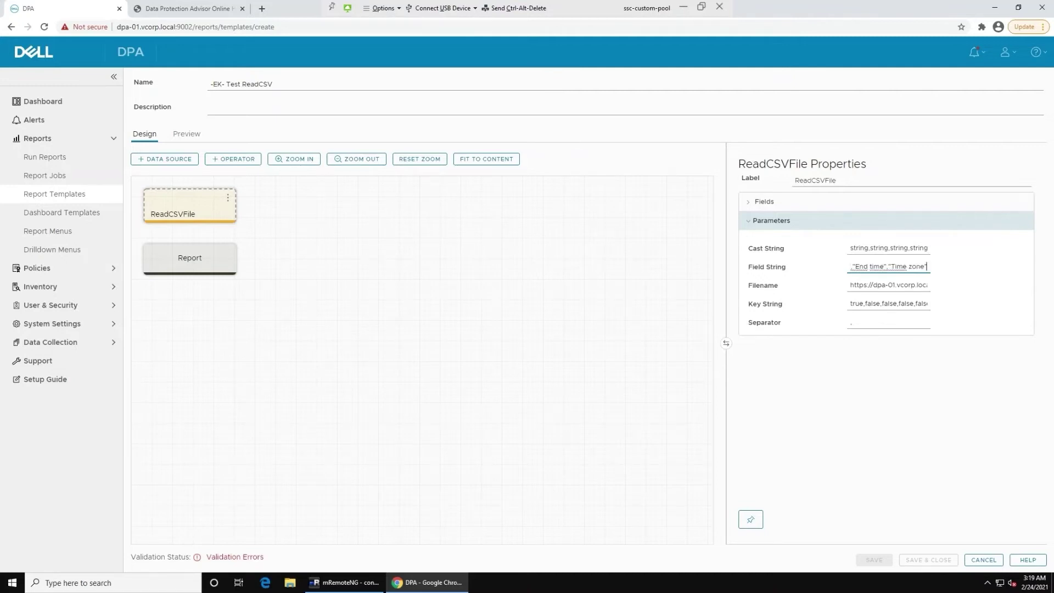
pyautogui.press('Tab')
pyautogui.click(898, 343)
# - Review the ReadCSVFile Filename URL, Key String and Separator parameters
pyautogui.click(887, 284)
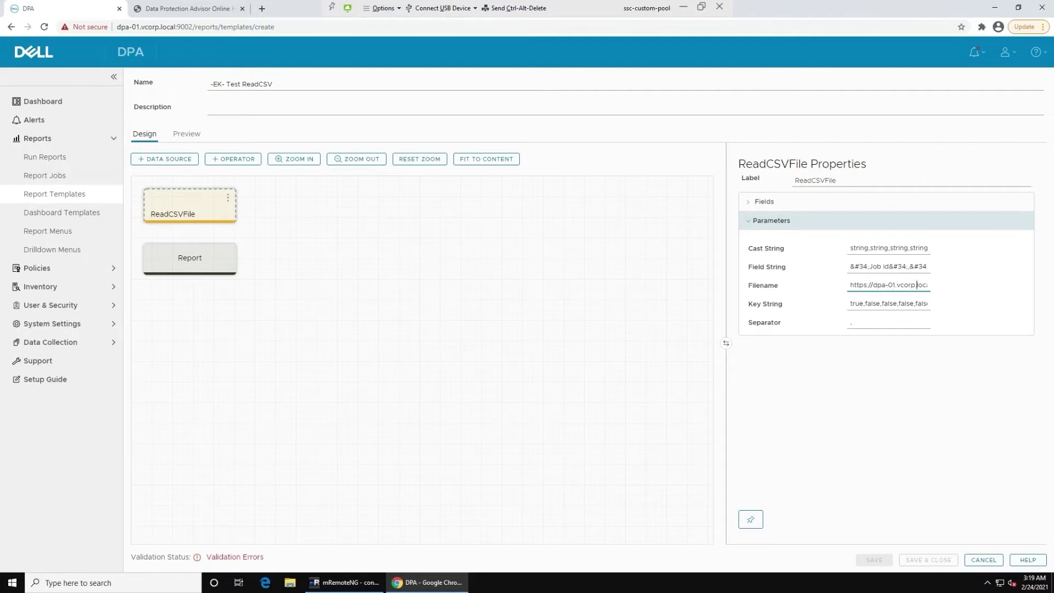
pyautogui.press('Right')
pyautogui.press('Right')
pyautogui.press('Right')
pyautogui.press('Right')
pyautogui.press('Right')
pyautogui.press('Right')
pyautogui.press('Right')
pyautogui.press('Right')
pyautogui.press('Right')
pyautogui.press('Right')
pyautogui.press('Right')
pyautogui.press('Right')
pyautogui.press('Right')
pyautogui.press('Right')
pyautogui.press('Right')
pyautogui.press('Right')
pyautogui.press('Right')
pyautogui.press('Right')
pyautogui.press('Right')
pyautogui.press('Right')
pyautogui.click(872, 303)
pyautogui.click(851, 322)
# - Set ReadCSVFile to include all its CSV fields
pyautogui.click(779, 206)
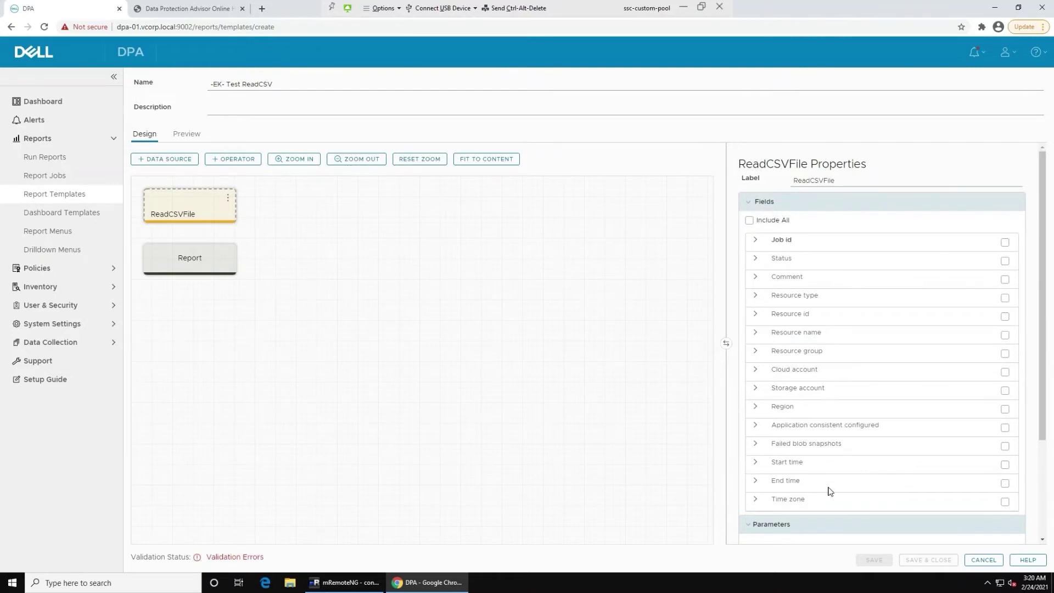
pyautogui.click(747, 221)
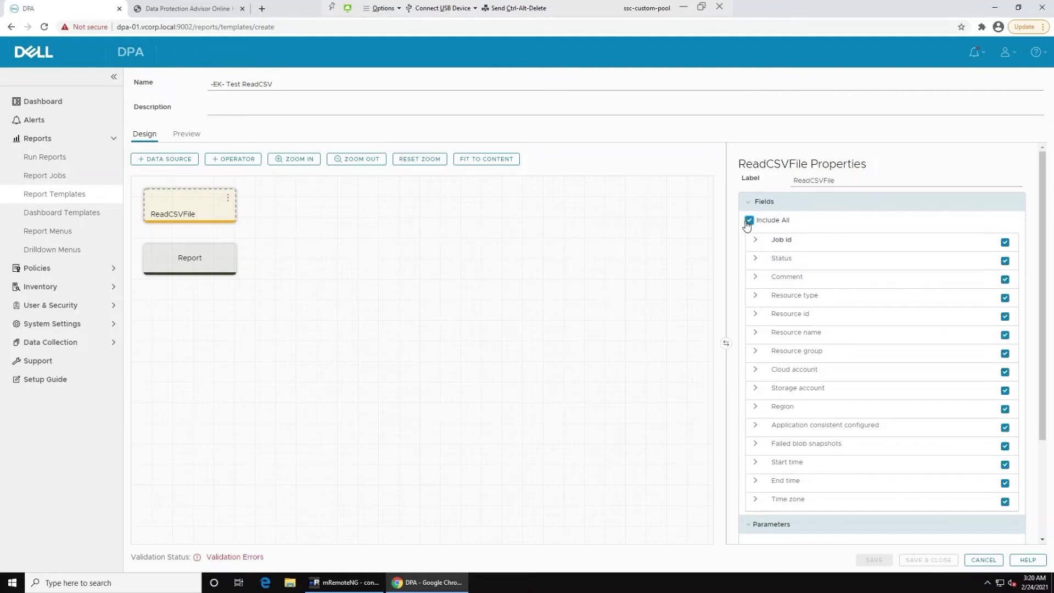
pyautogui.click(748, 221)
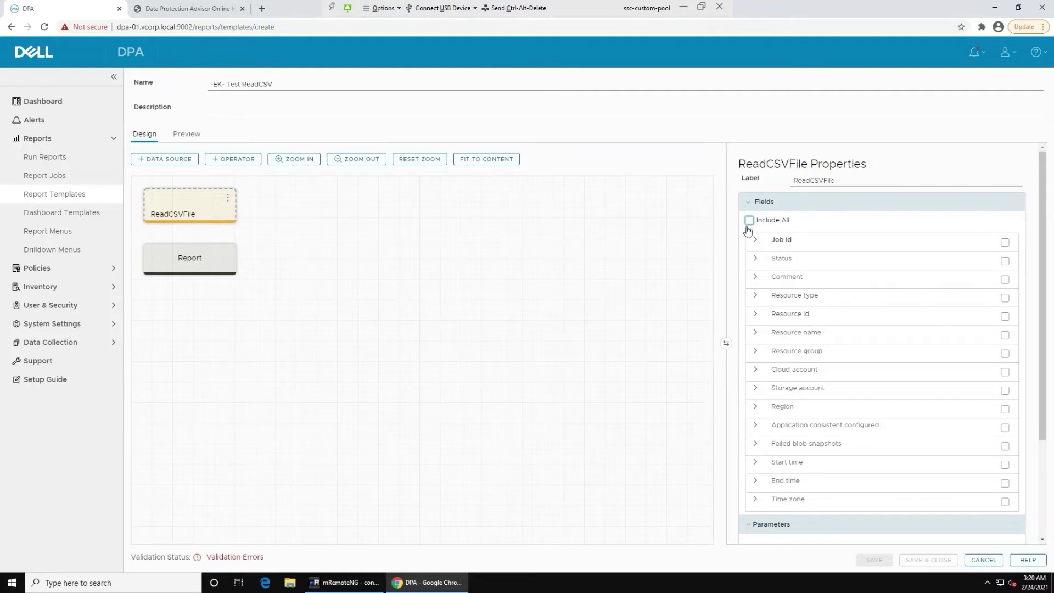
pyautogui.click(1007, 244)
pyautogui.click(1004, 317)
pyautogui.click(1005, 391)
pyautogui.click(749, 221)
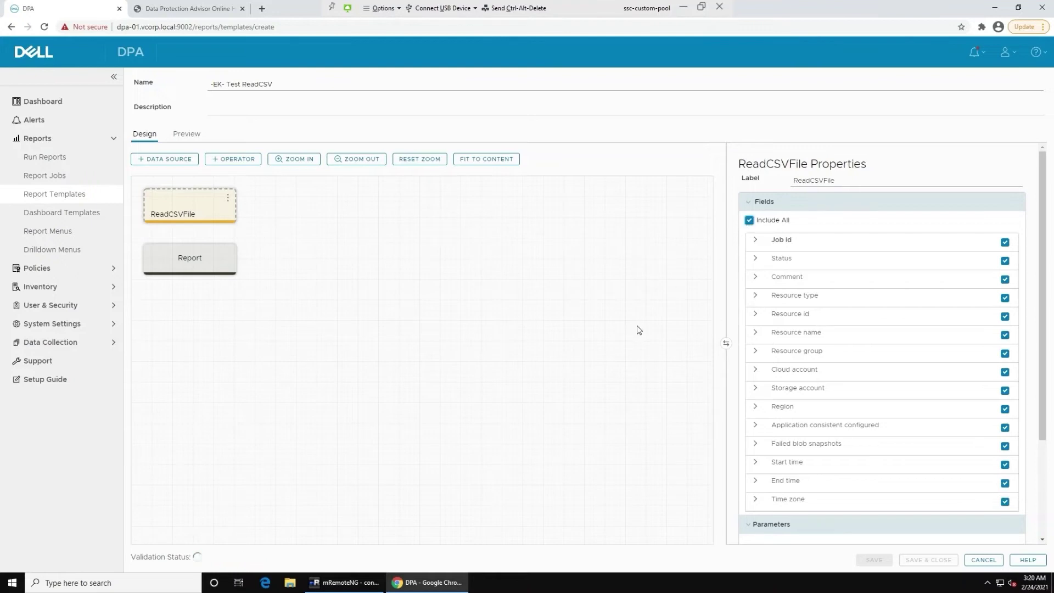
# - Connect the ReadCSVFile node to the Report node
pyautogui.scroll(-3, 876, 434)
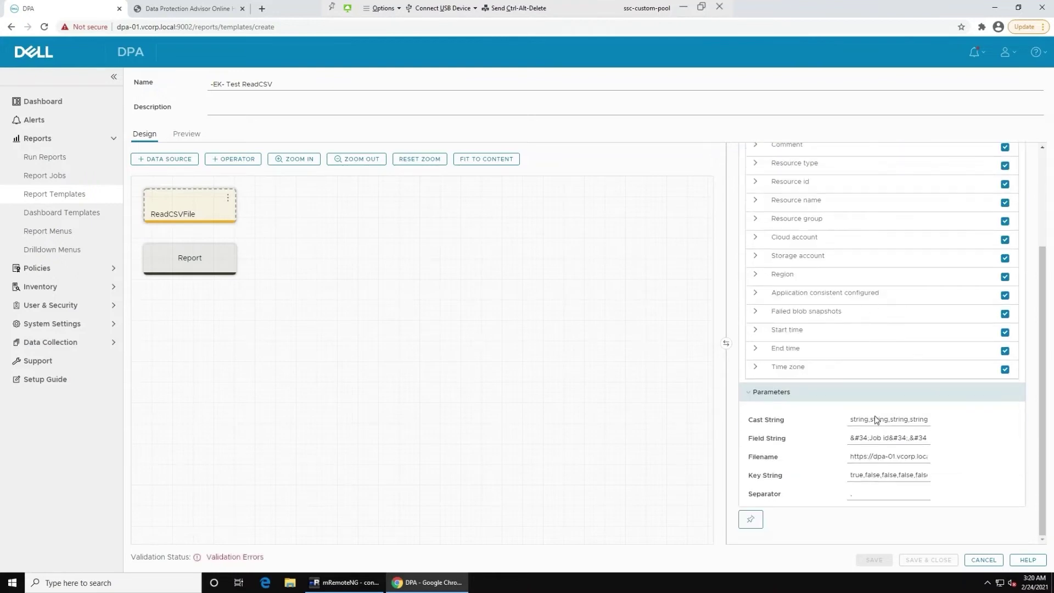
pyautogui.scroll(3, 906, 374)
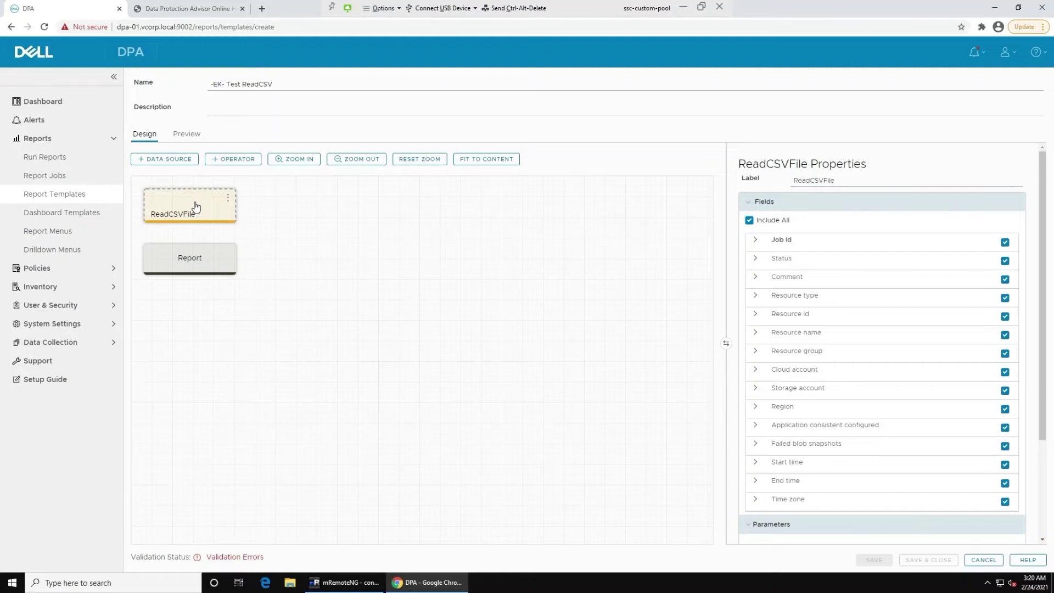
pyautogui.moveTo(196, 206); pyautogui.dragTo(191, 261)
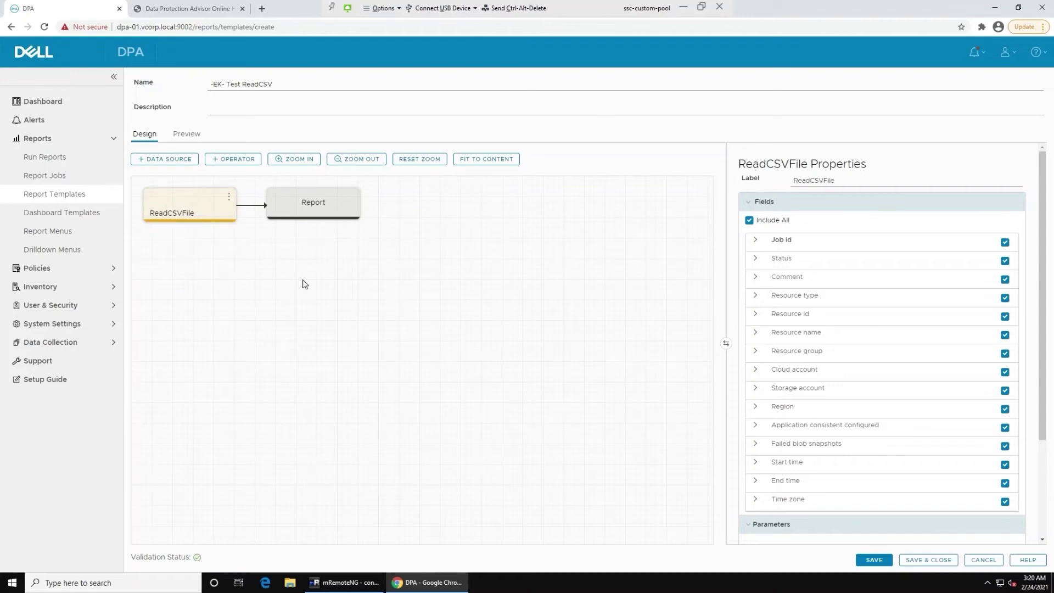
pyautogui.click(181, 136)
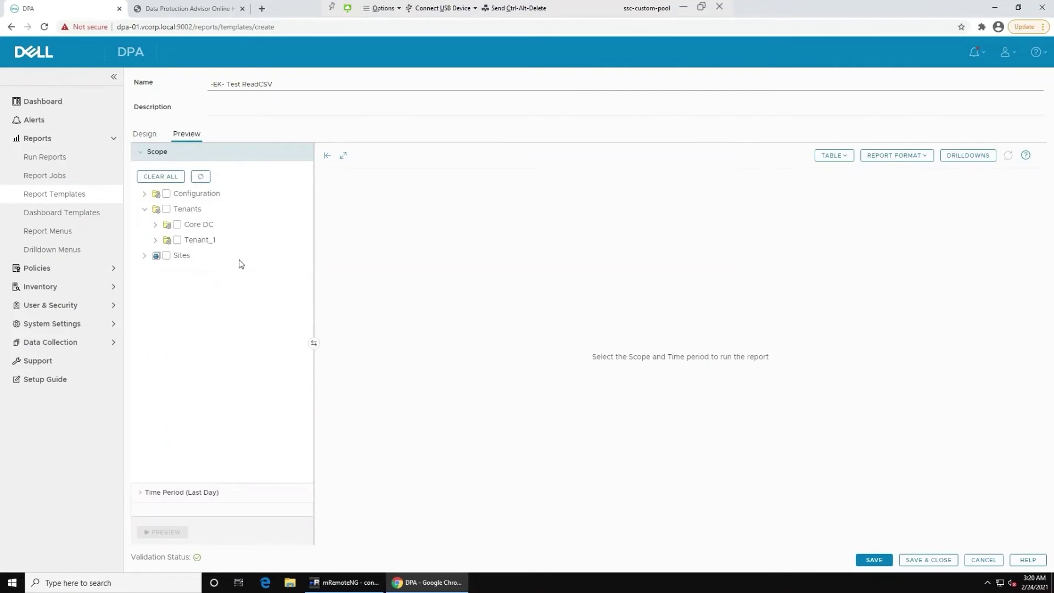
# - Preview the report scoped to Core DC and scroll across the CSV columns
pyautogui.click(177, 226)
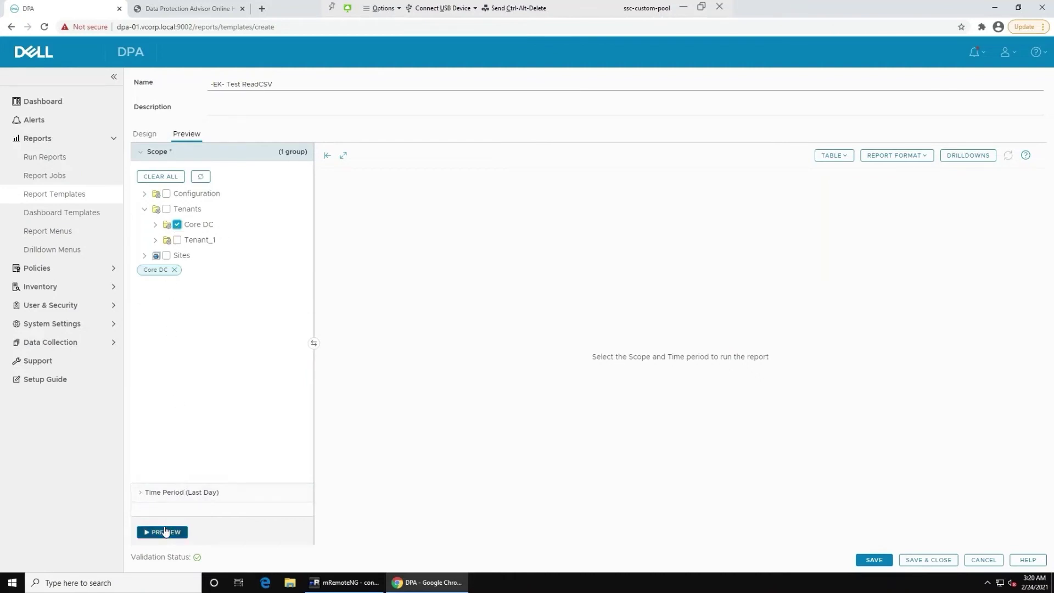
pyautogui.click(164, 532)
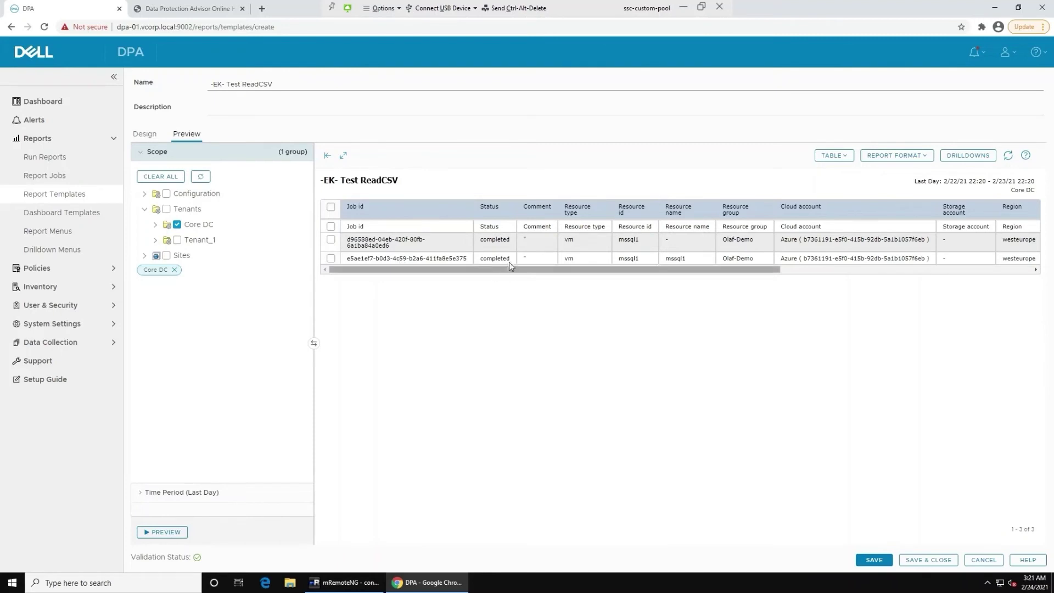
pyautogui.hscroll(1, 826, 271)
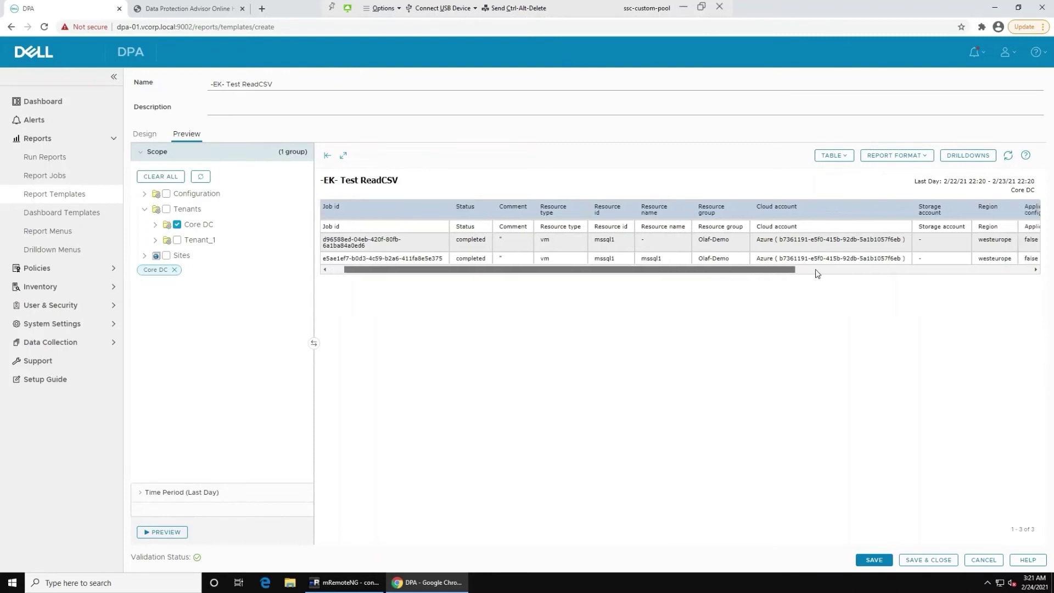
pyautogui.hscroll(10, 826, 273)
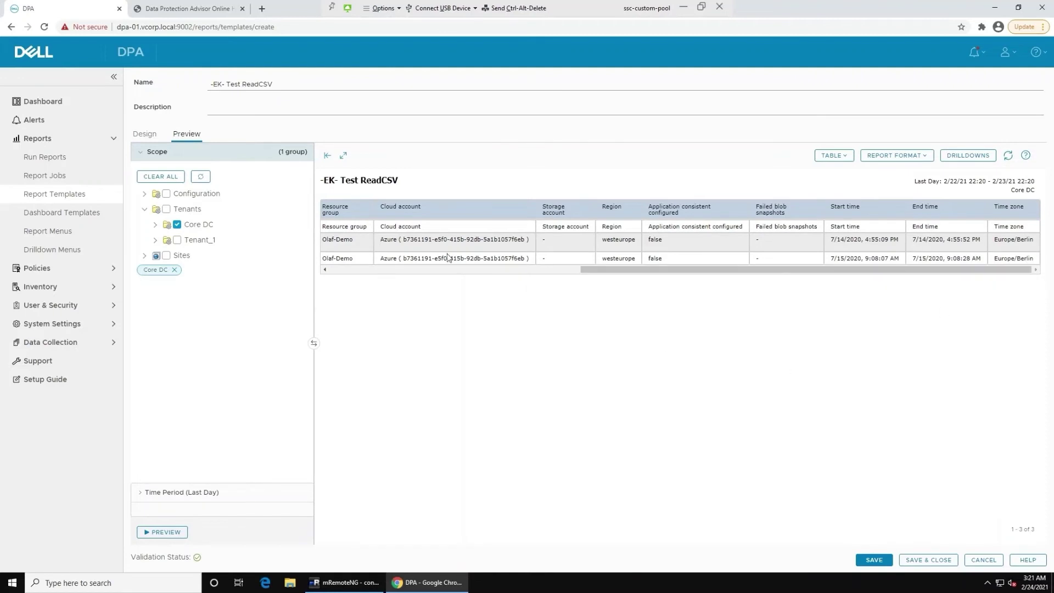
pyautogui.click(352, 269)
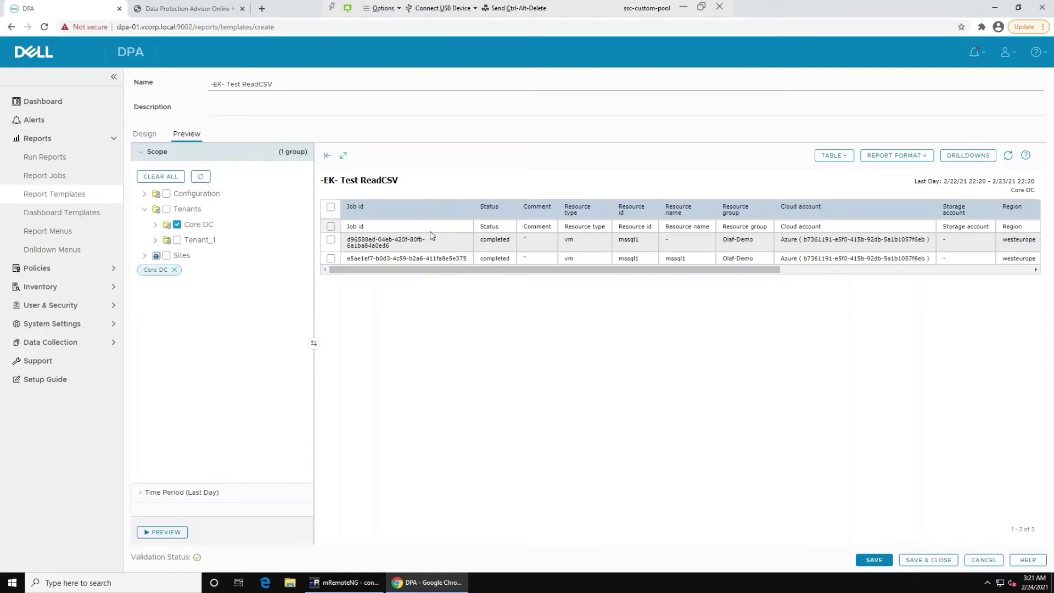
# - Detach the ReadCSVFile node from the Report node in the Design view
pyautogui.click(149, 137)
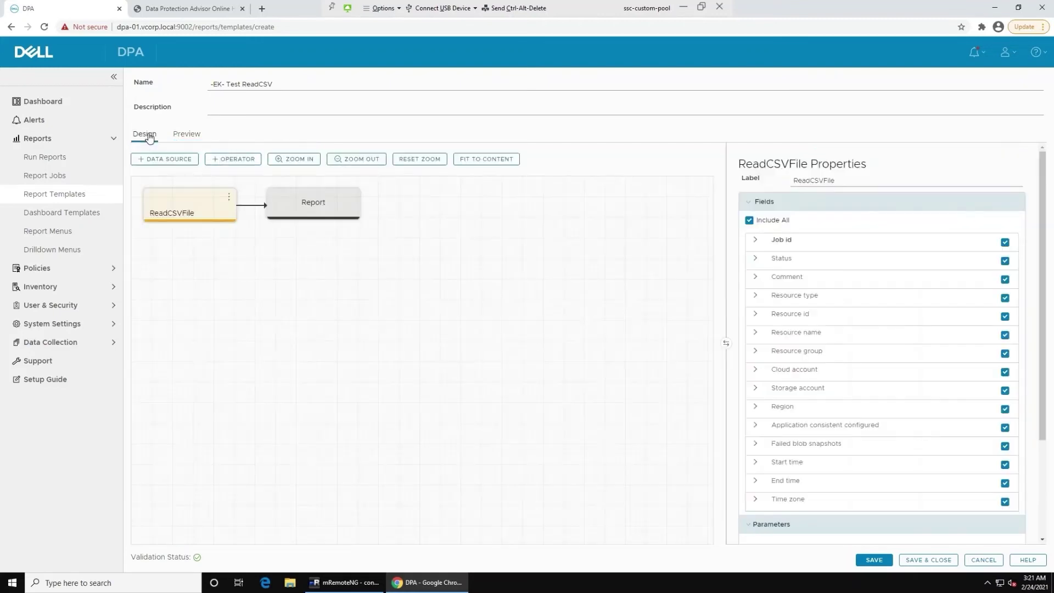
pyautogui.click(163, 206)
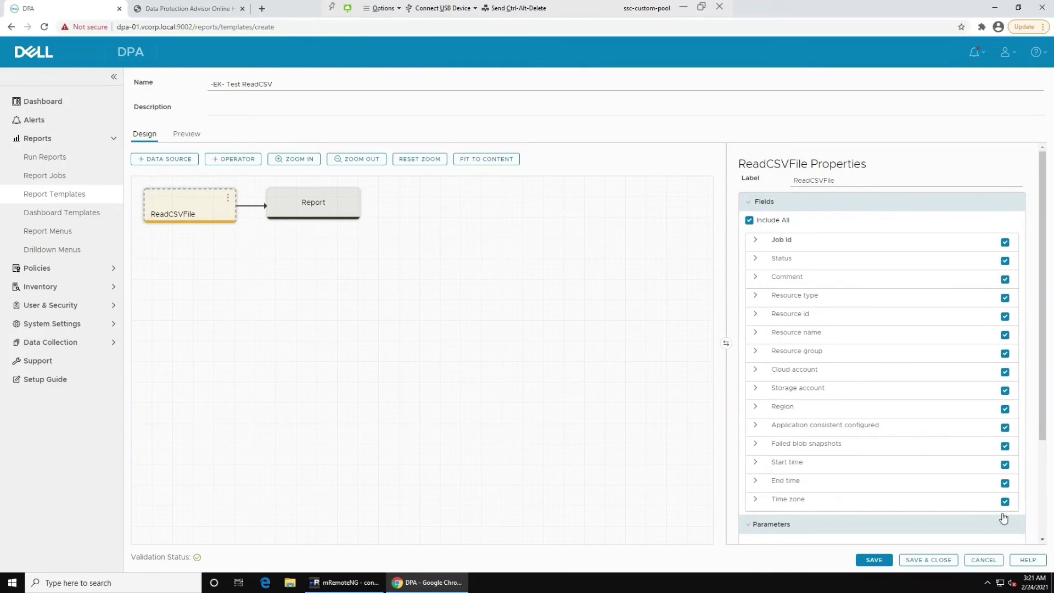
pyautogui.click(1043, 526)
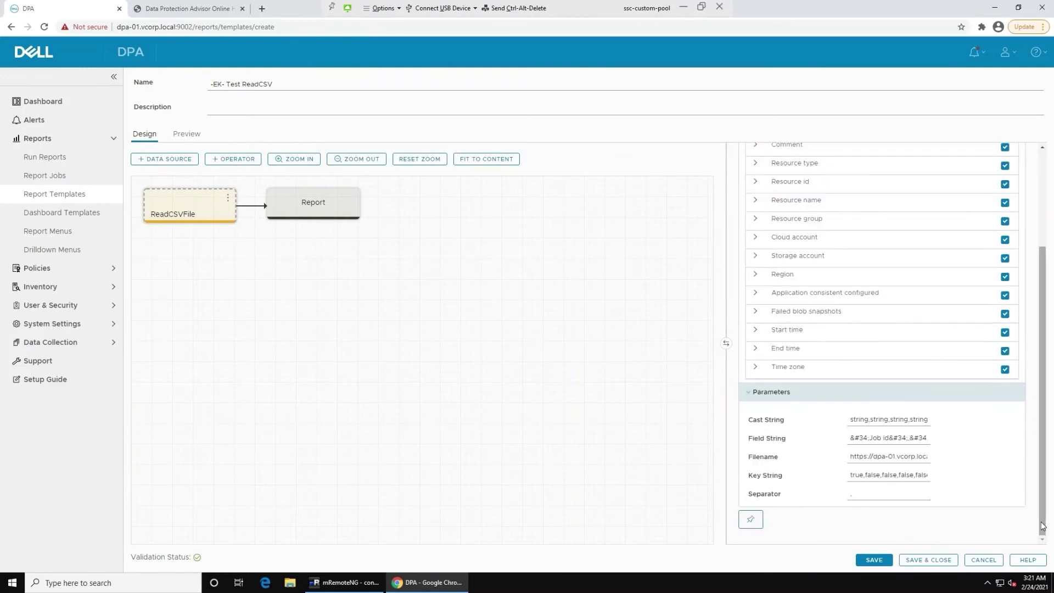
pyautogui.click(228, 199)
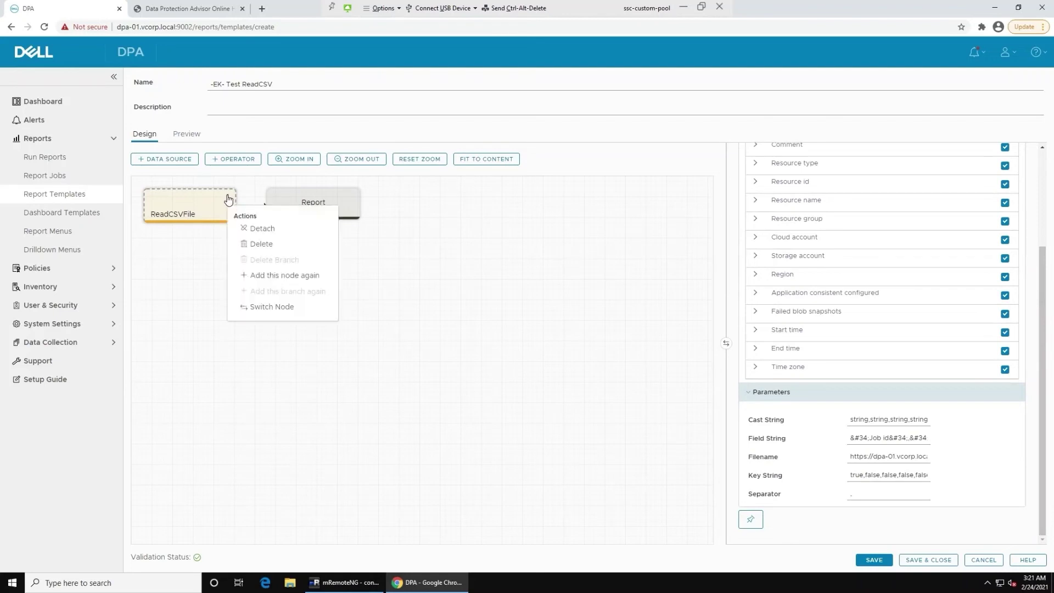
pyautogui.click(260, 230)
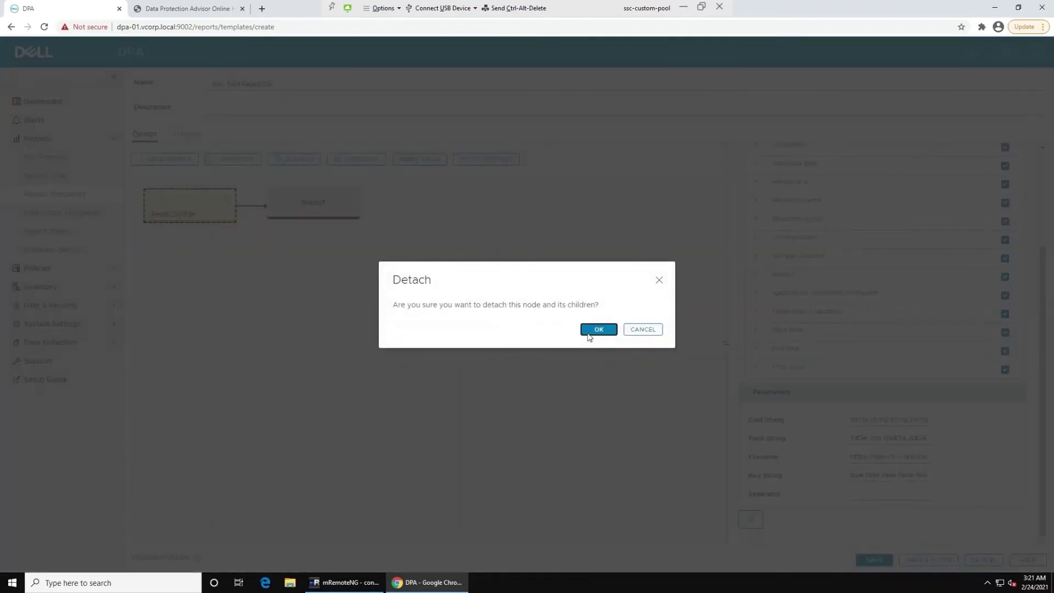
pyautogui.click(595, 331)
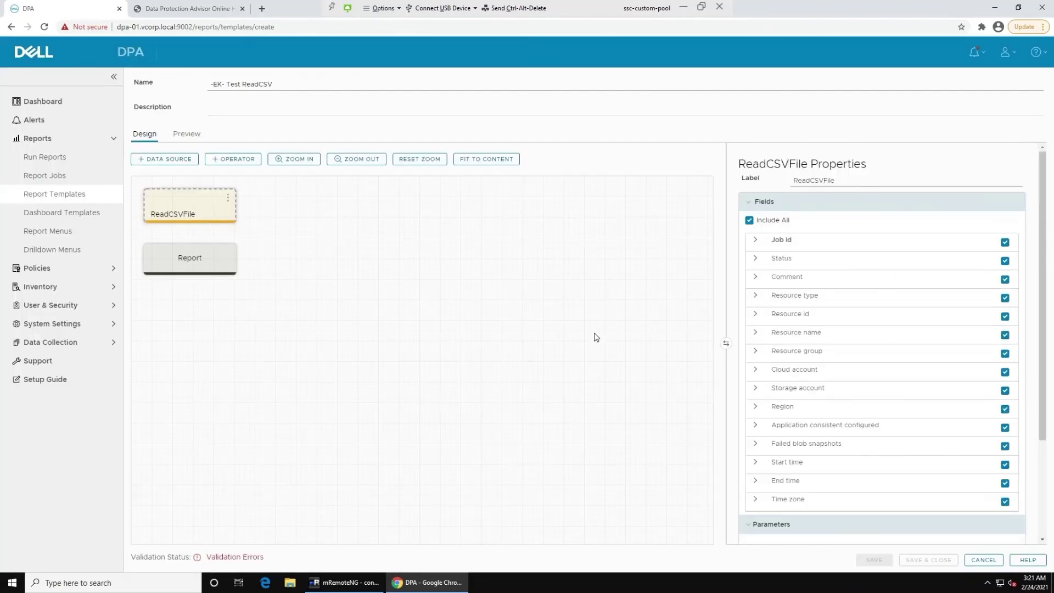
# - Add a Dummy operator to the template canvas
pyautogui.click(220, 160)
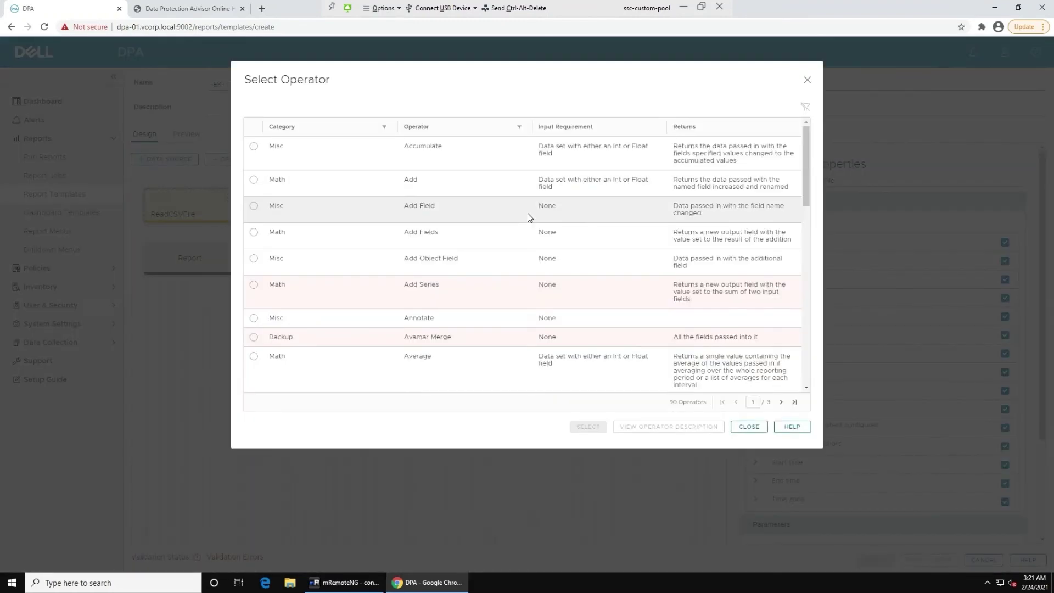
pyautogui.click(519, 127)
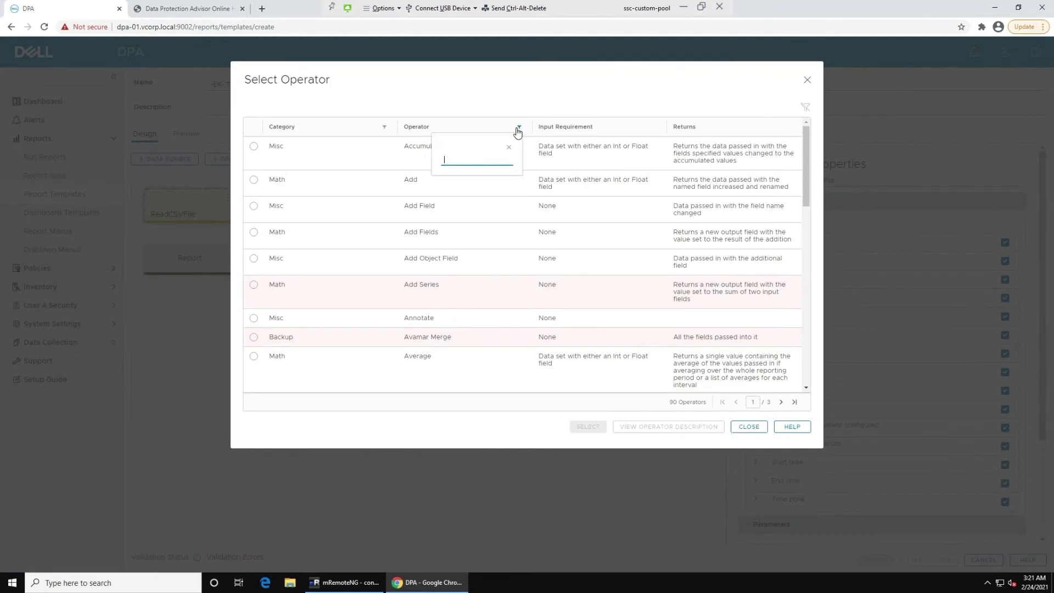
pyautogui.write('dummy')
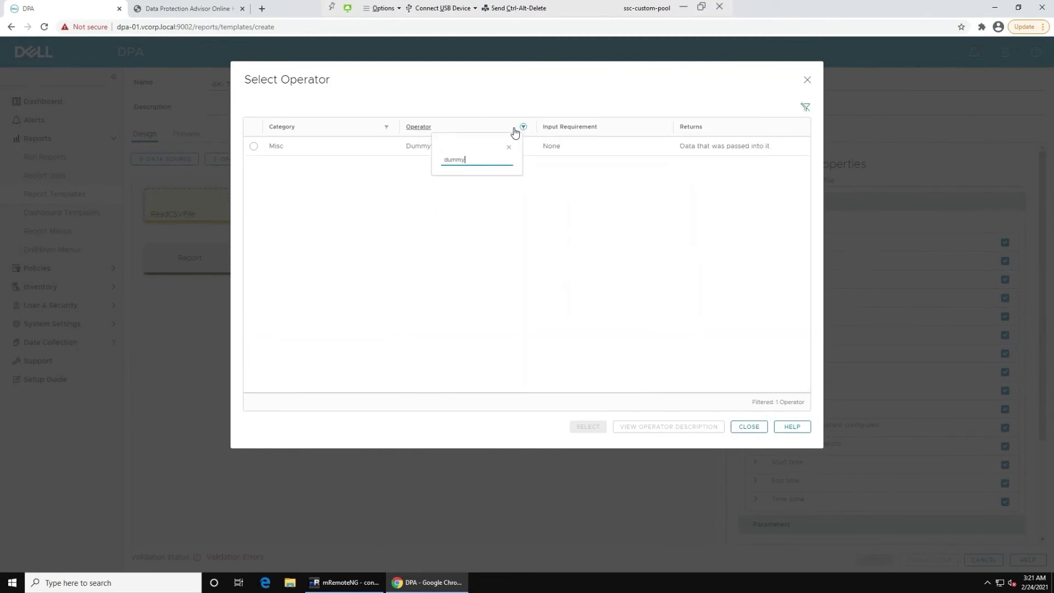
pyautogui.click(309, 151)
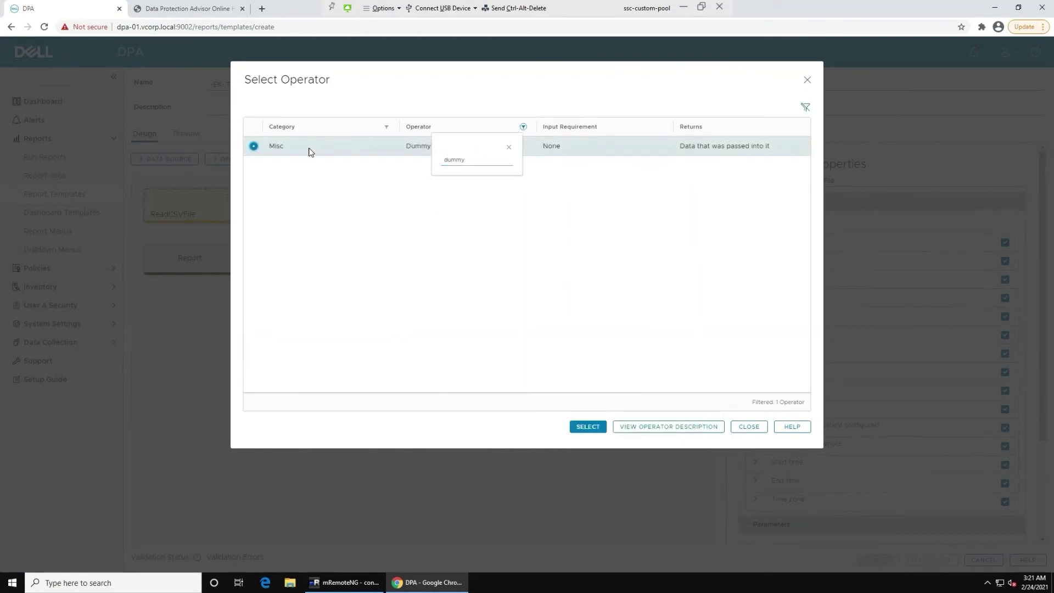
pyautogui.click(586, 429)
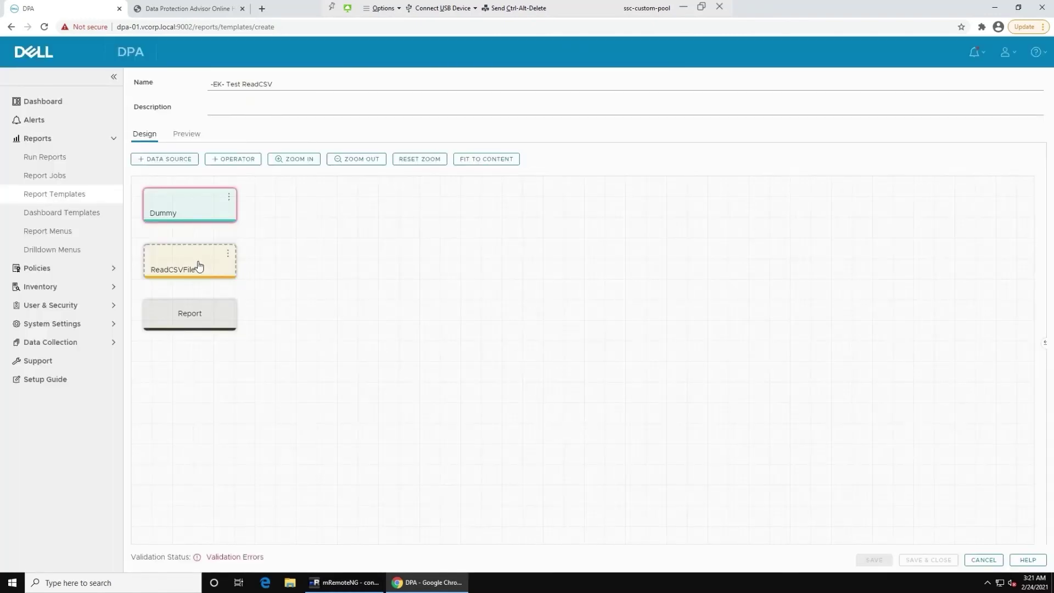
# - Chain ReadCSVFile into Dummy and Dummy into Report, showing Dummy's properties
pyautogui.moveTo(193, 261); pyautogui.dragTo(195, 201)
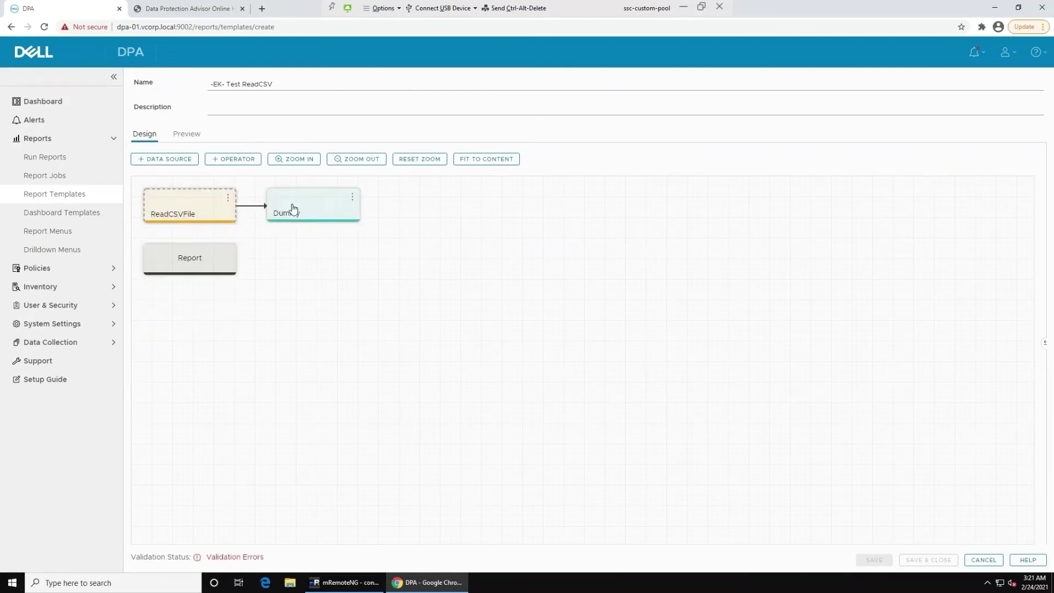
pyautogui.moveTo(291, 207); pyautogui.dragTo(207, 272)
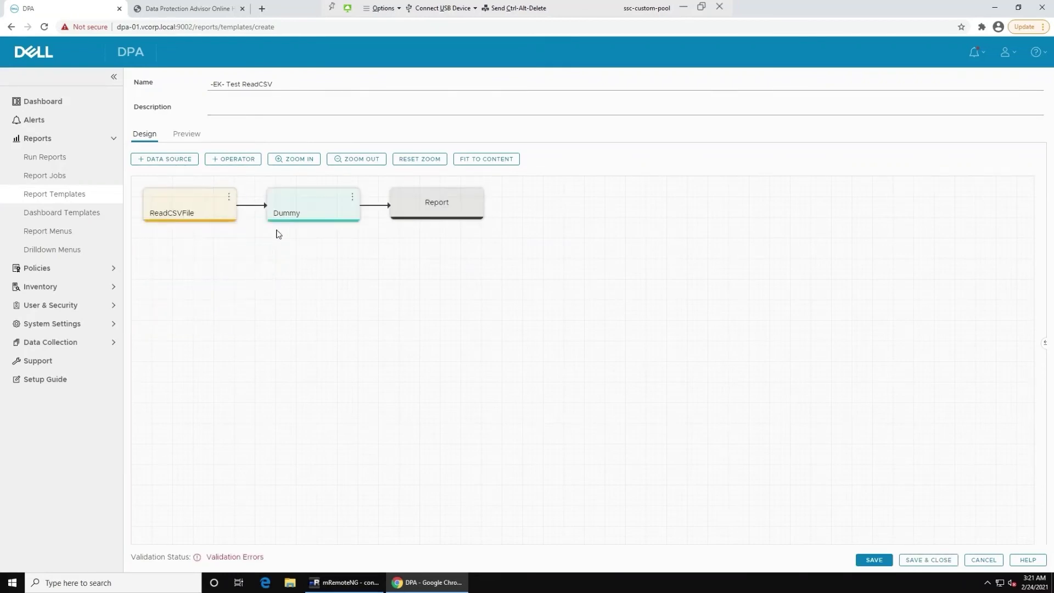
pyautogui.click(286, 212)
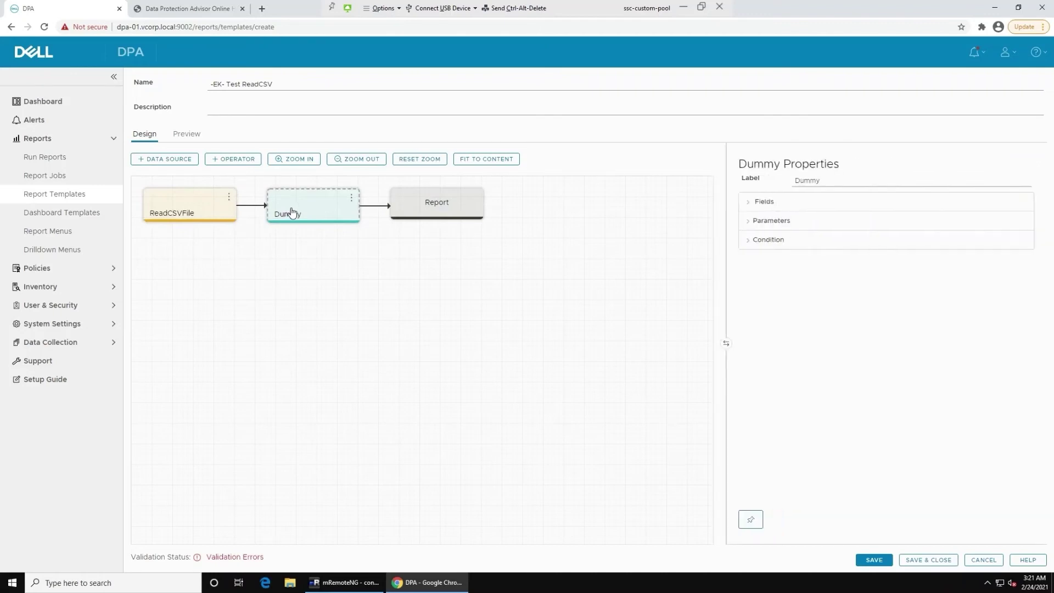
# - Add the Dummy condition: Job id Does not begin with 'Job'
pyautogui.click(747, 242)
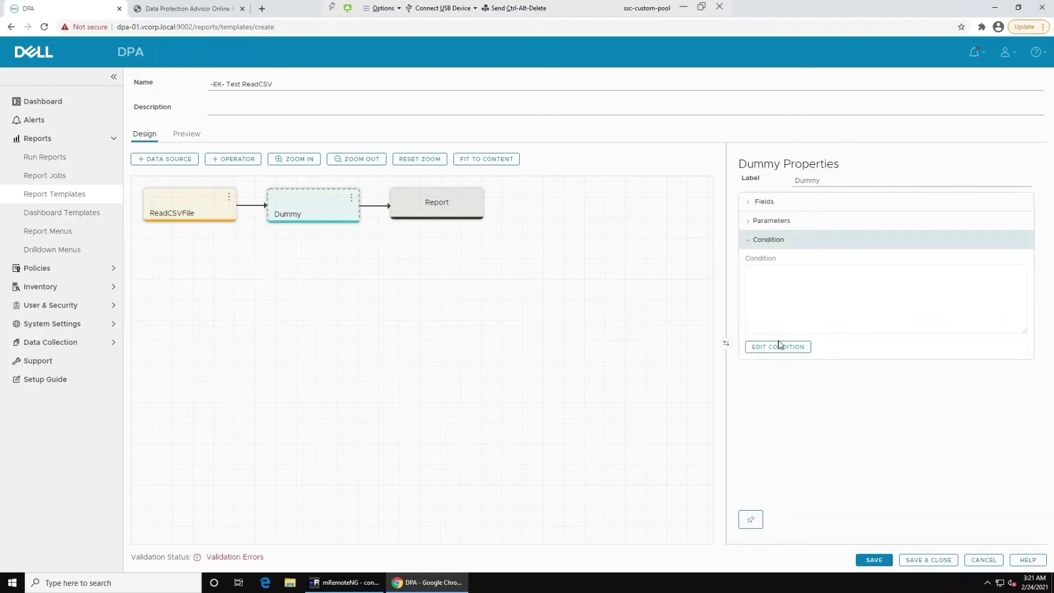
pyautogui.click(778, 347)
pyautogui.click(305, 110)
pyautogui.click(308, 171)
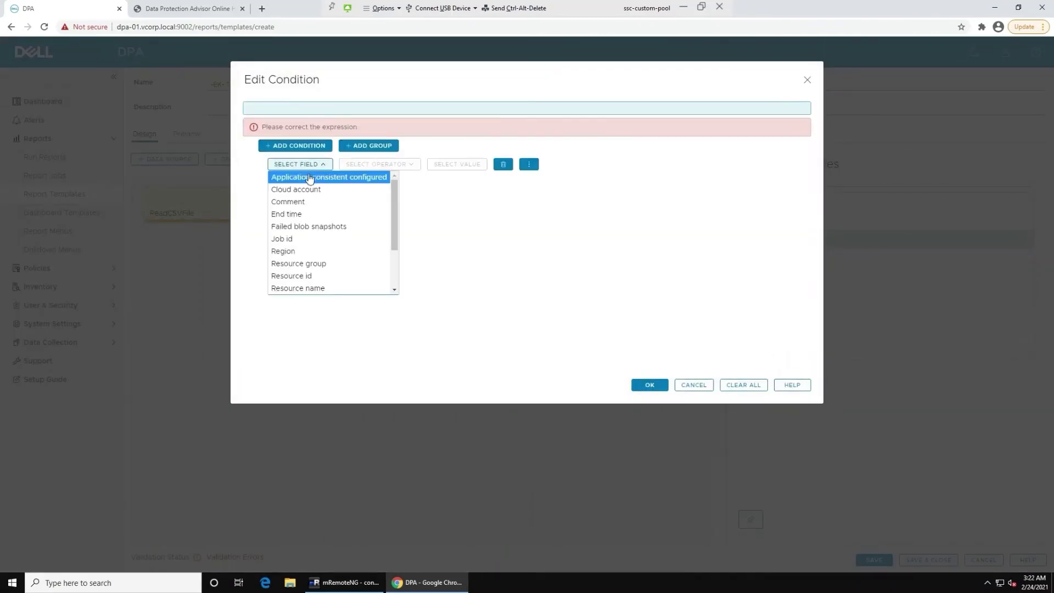
pyautogui.click(307, 240)
pyautogui.click(355, 187)
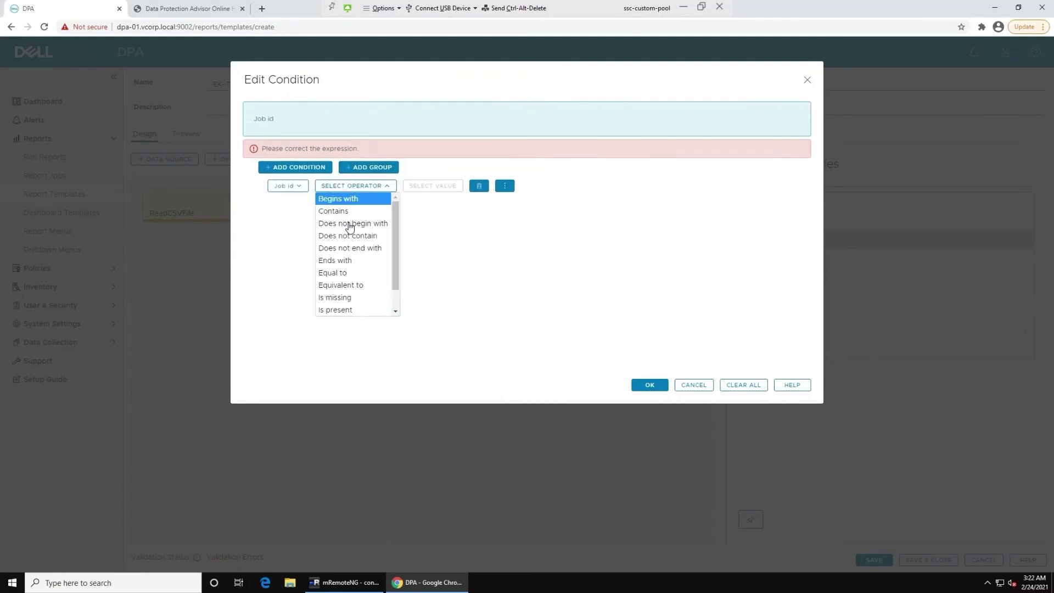
pyautogui.click(352, 224)
pyautogui.click(436, 186)
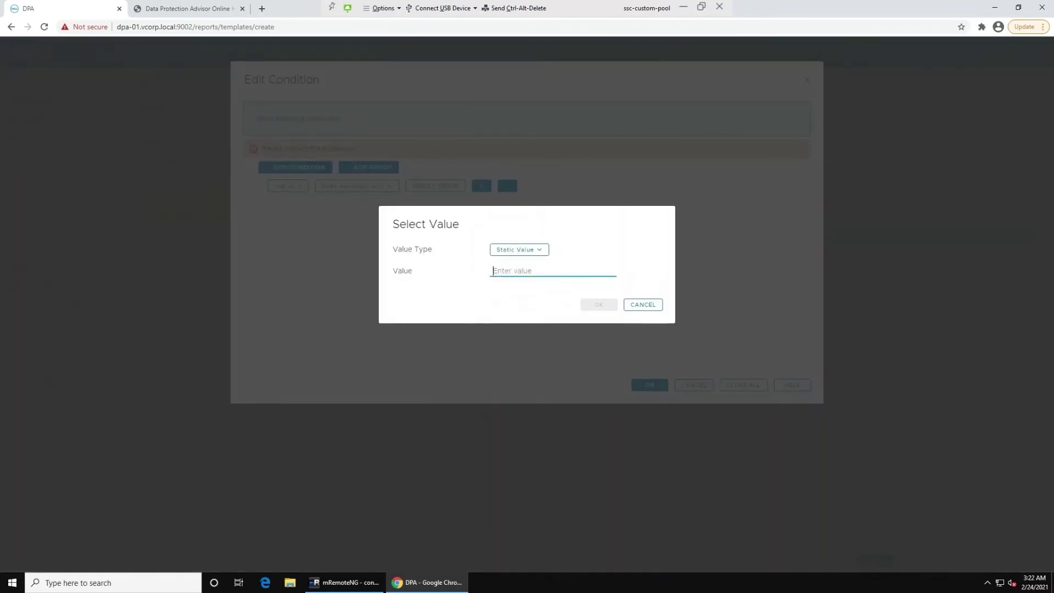
pyautogui.write('Job')
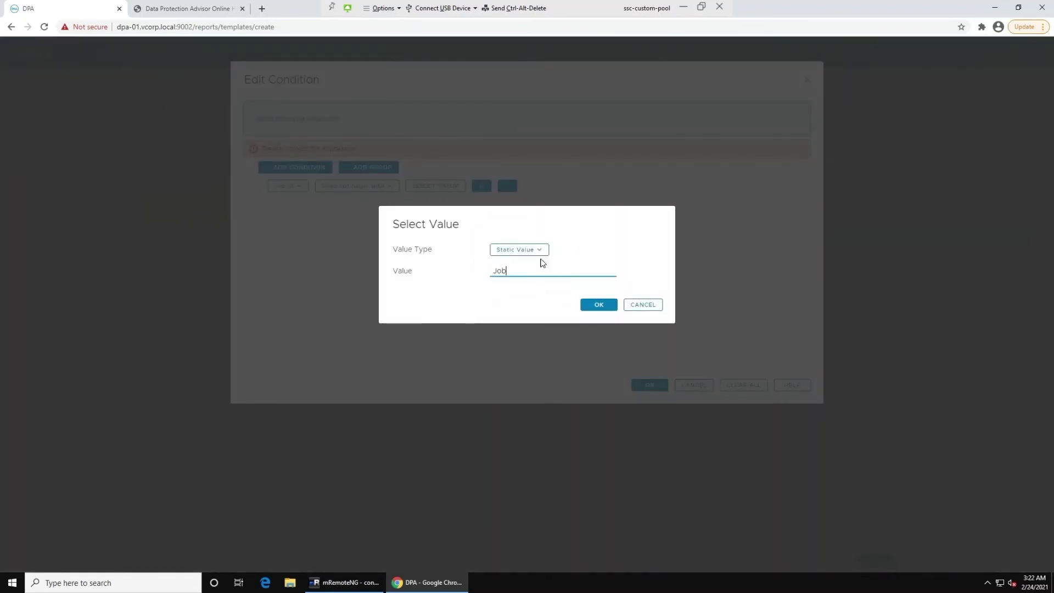
pyautogui.click(588, 305)
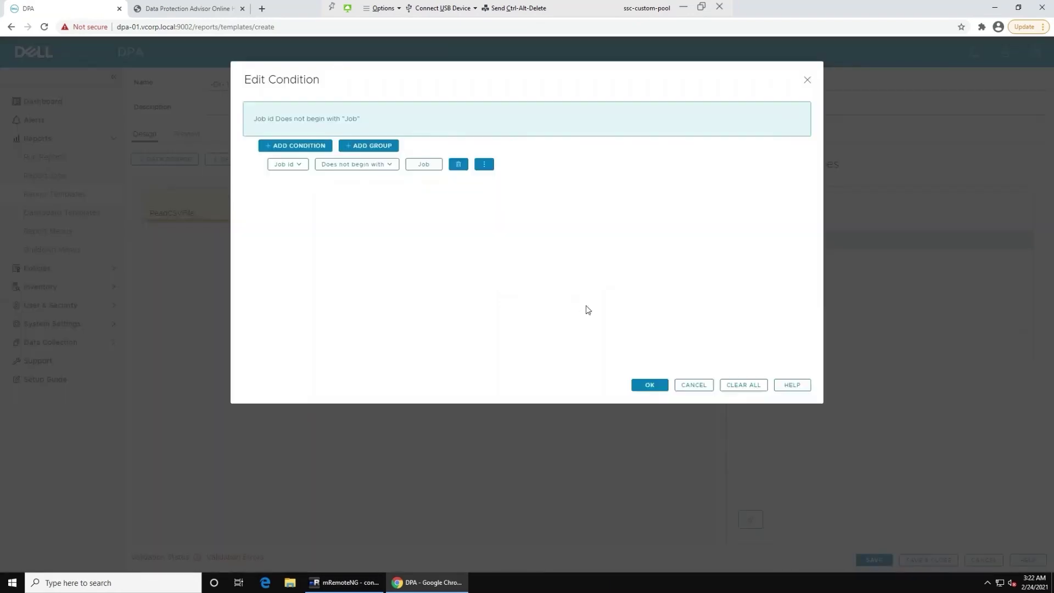
pyautogui.click(647, 389)
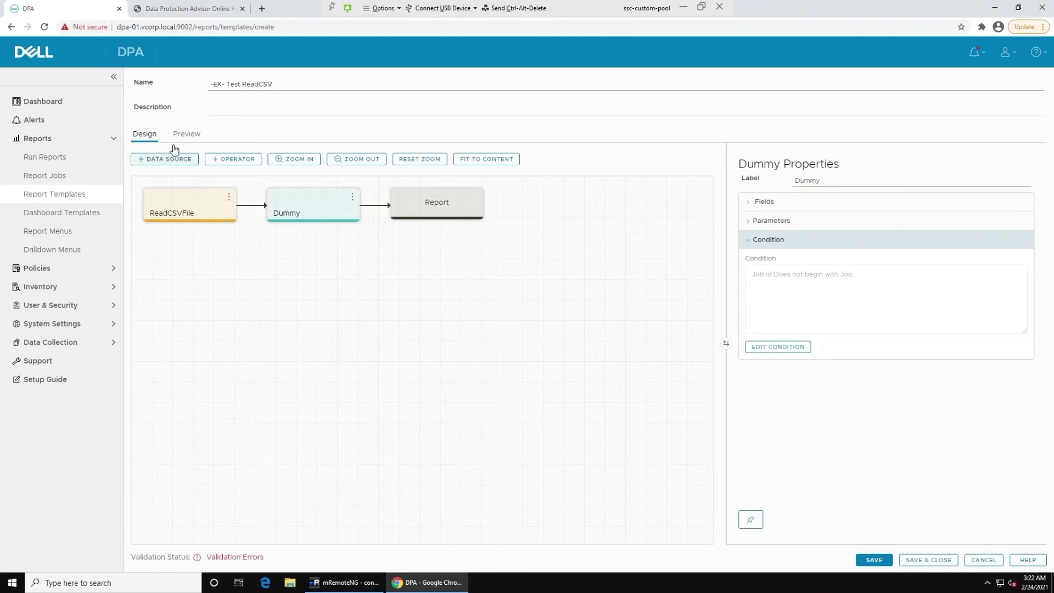
# - Check preview and validation errors, then make Dummy include all fields, Job id through Time zone
pyautogui.click(186, 133)
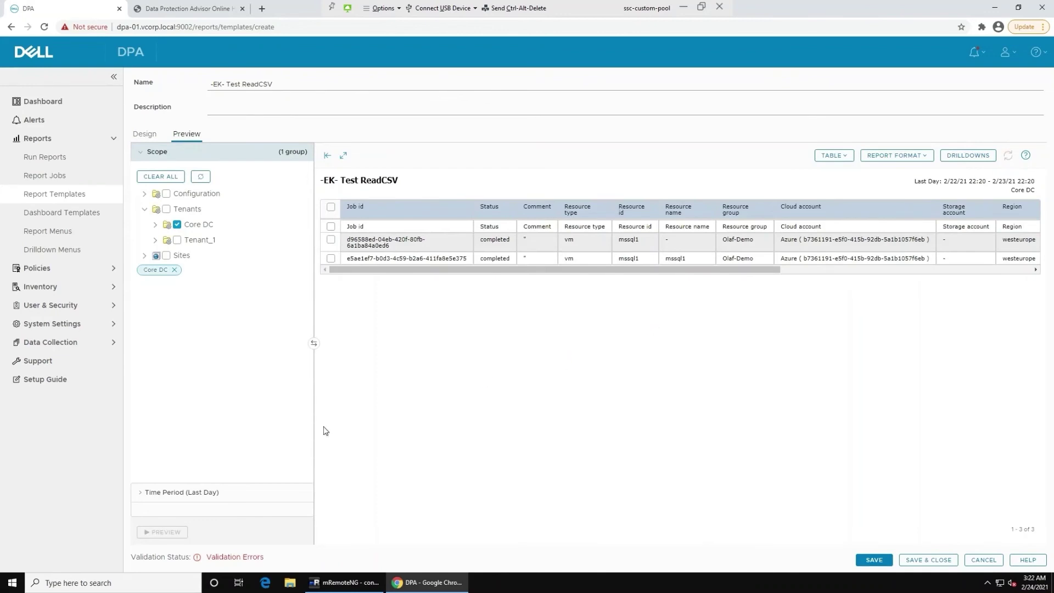
pyautogui.click(154, 137)
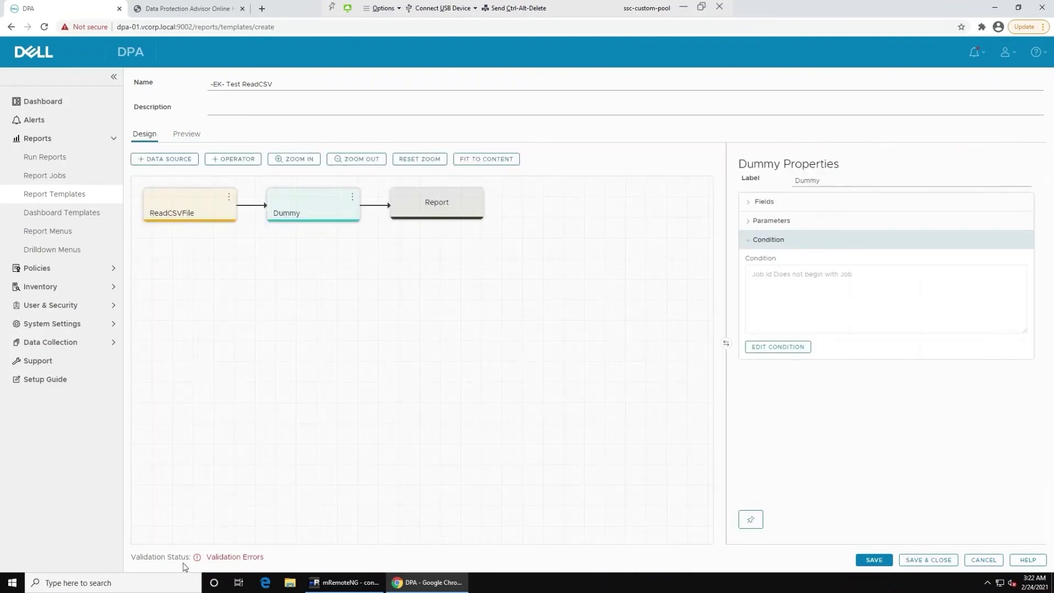
pyautogui.click(240, 557)
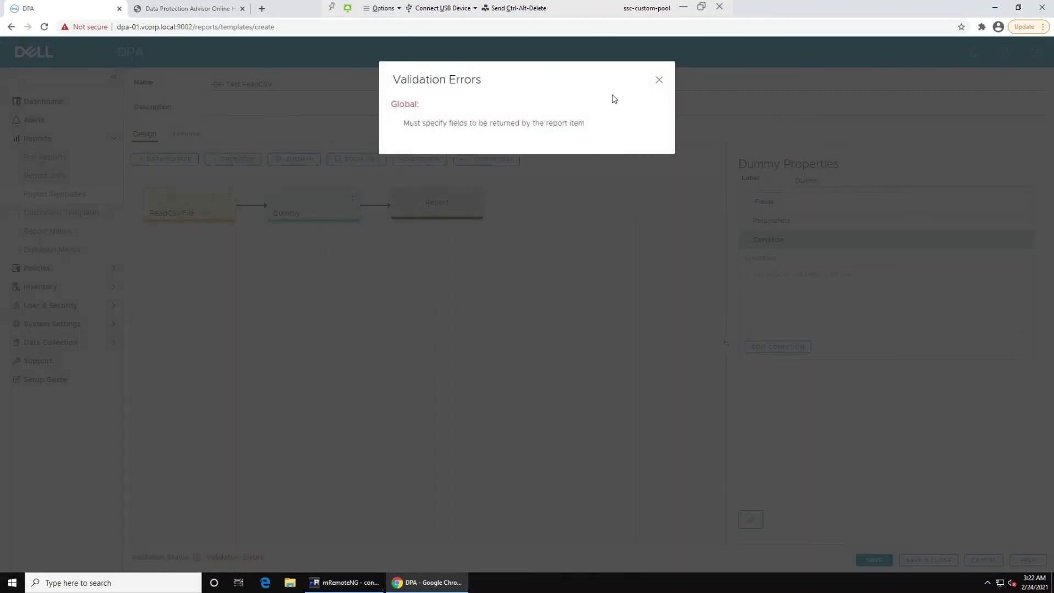
pyautogui.click(659, 80)
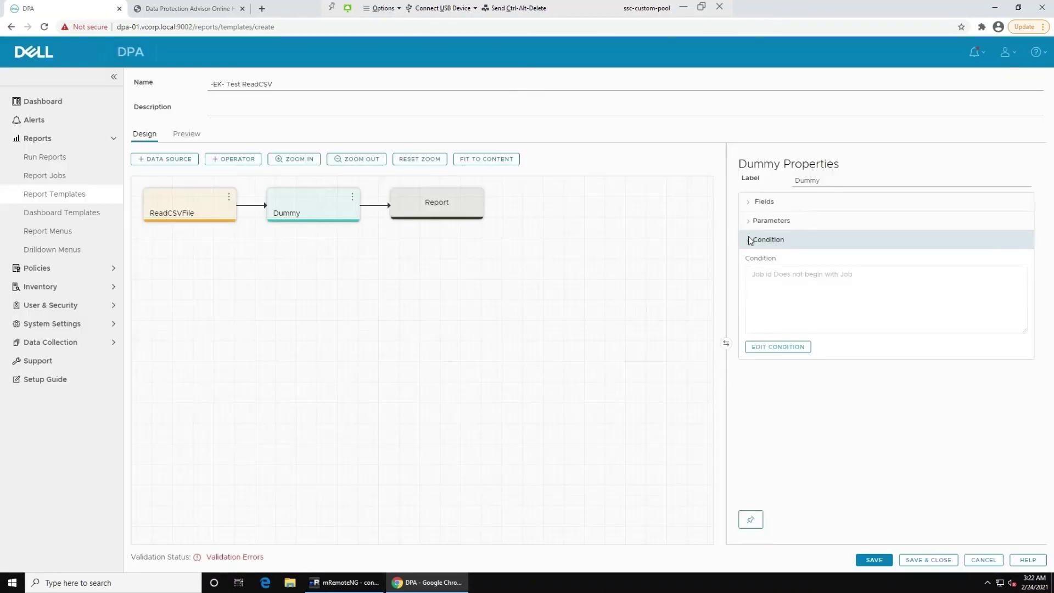
pyautogui.click(771, 204)
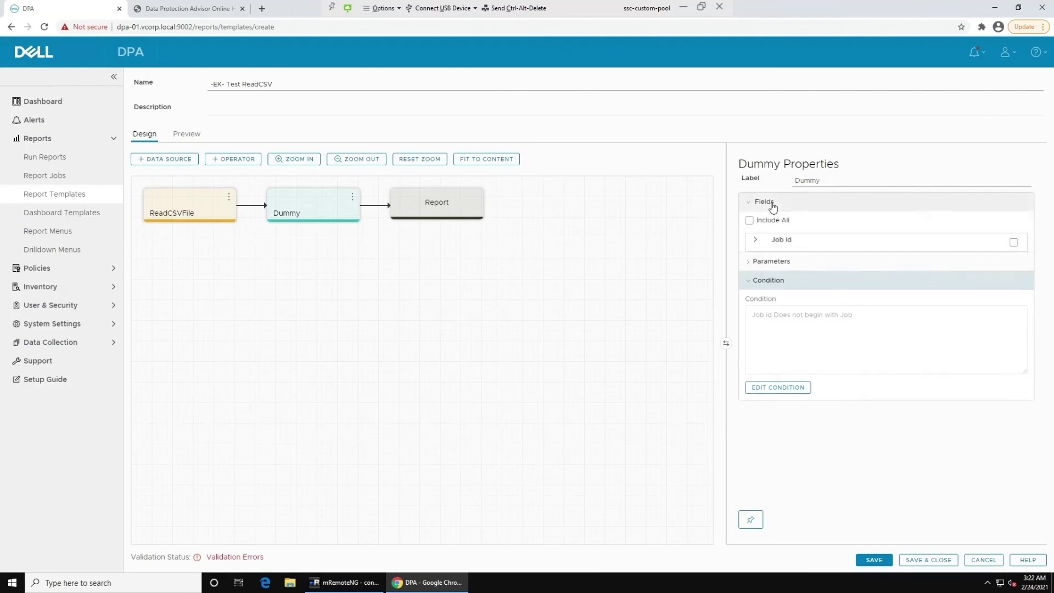
pyautogui.click(749, 221)
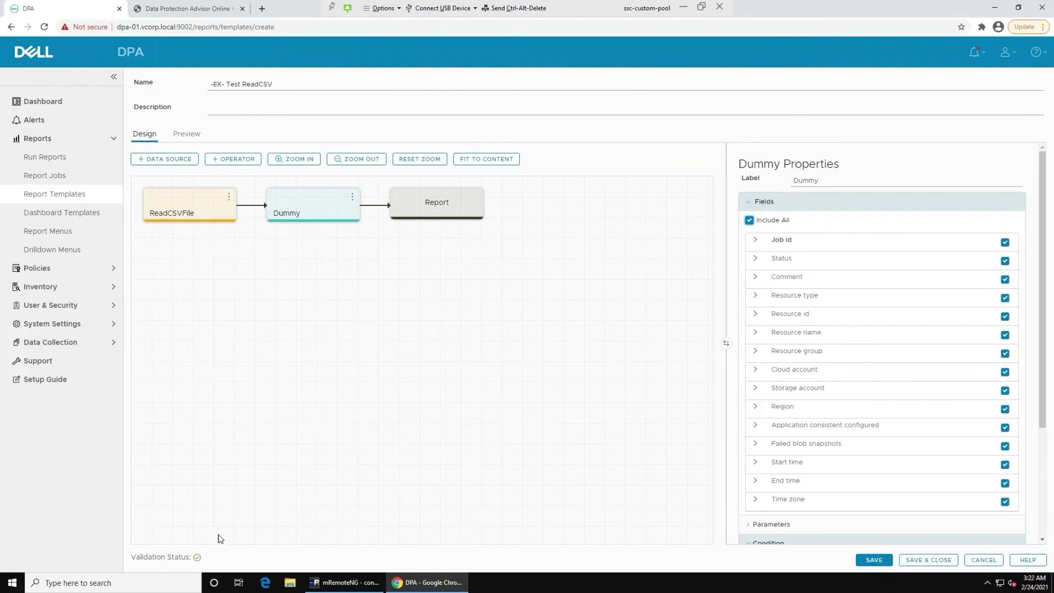
pyautogui.click(177, 140)
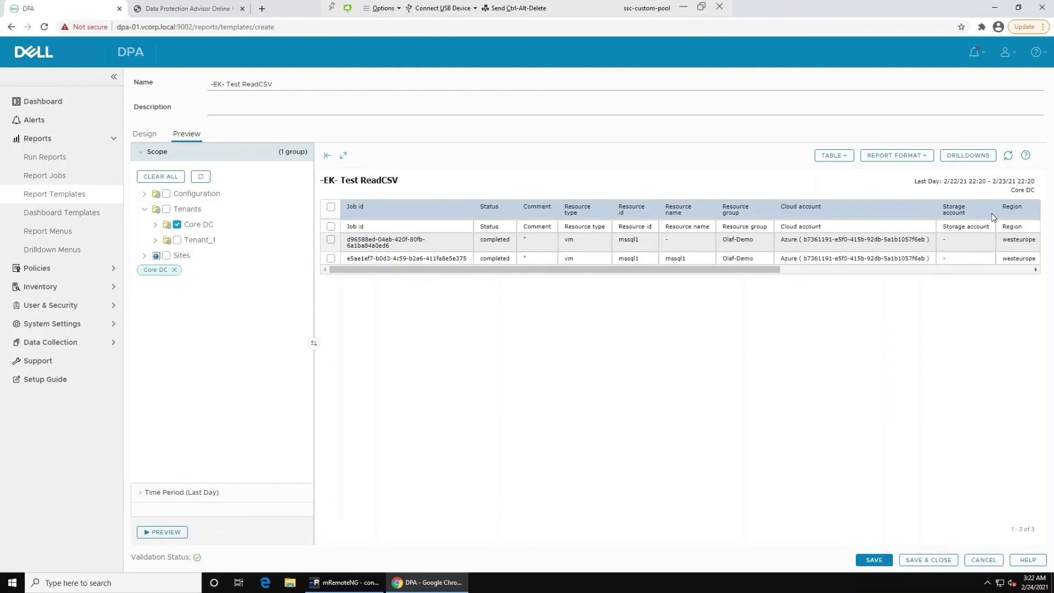
pyautogui.click(1008, 158)
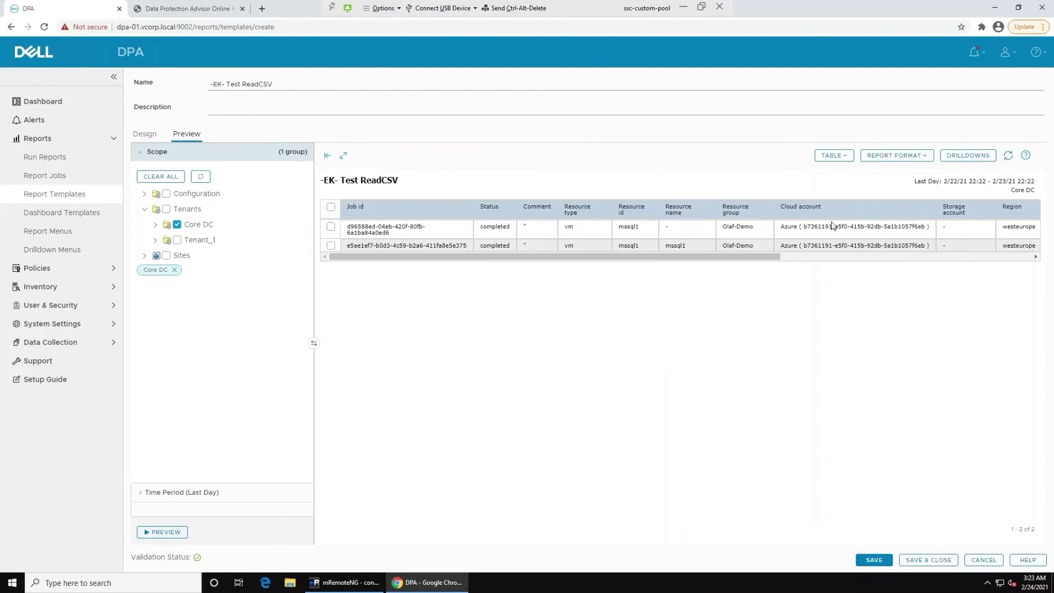
pyautogui.click(1025, 257)
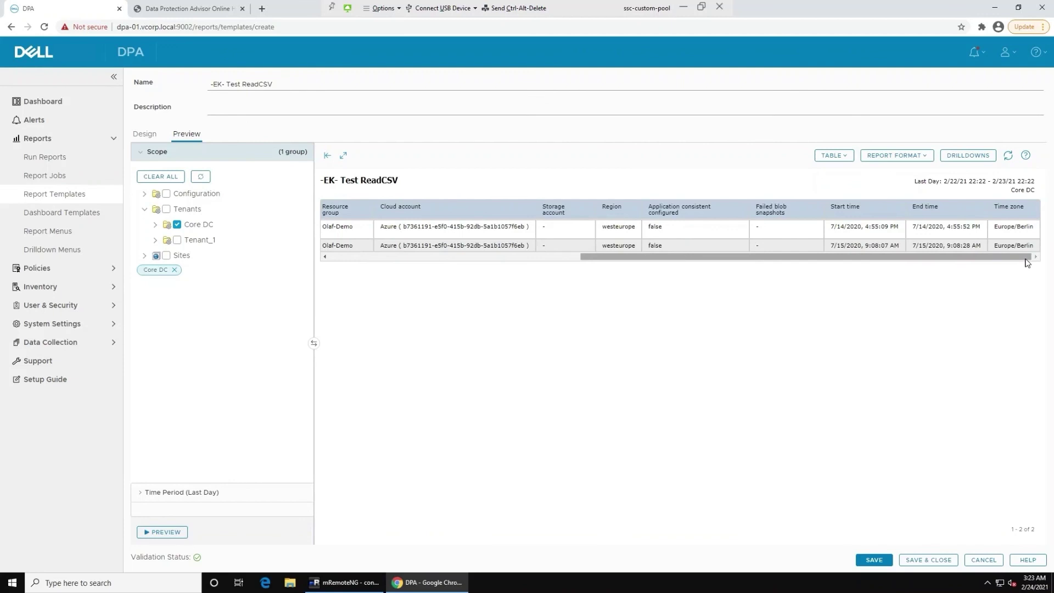
pyautogui.click(138, 139)
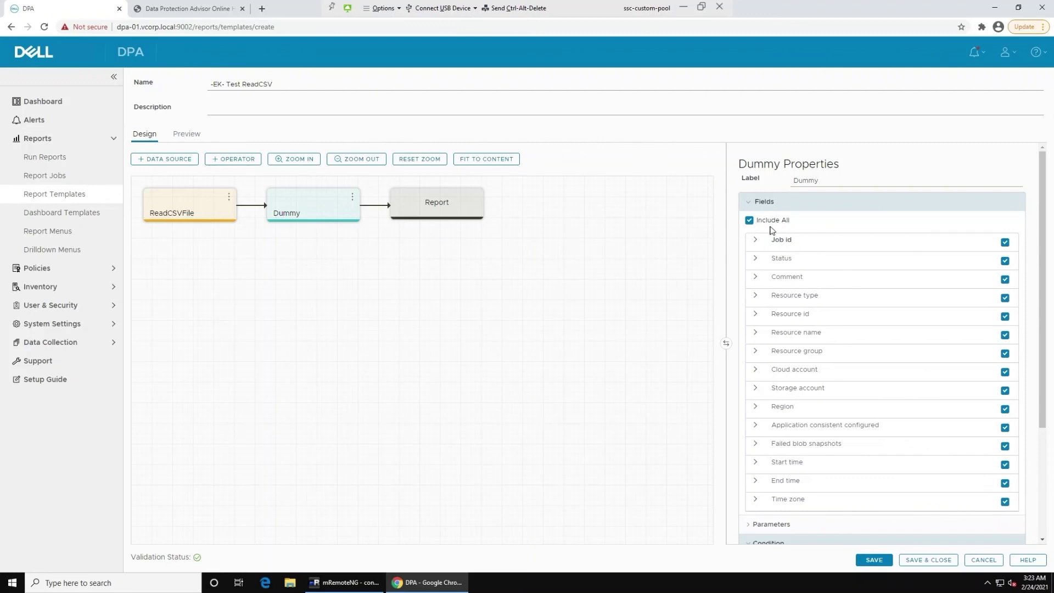
# - Expand the Job id field in Dummy's Fields to show its label, Text cast and key-field flag
pyautogui.click(754, 243)
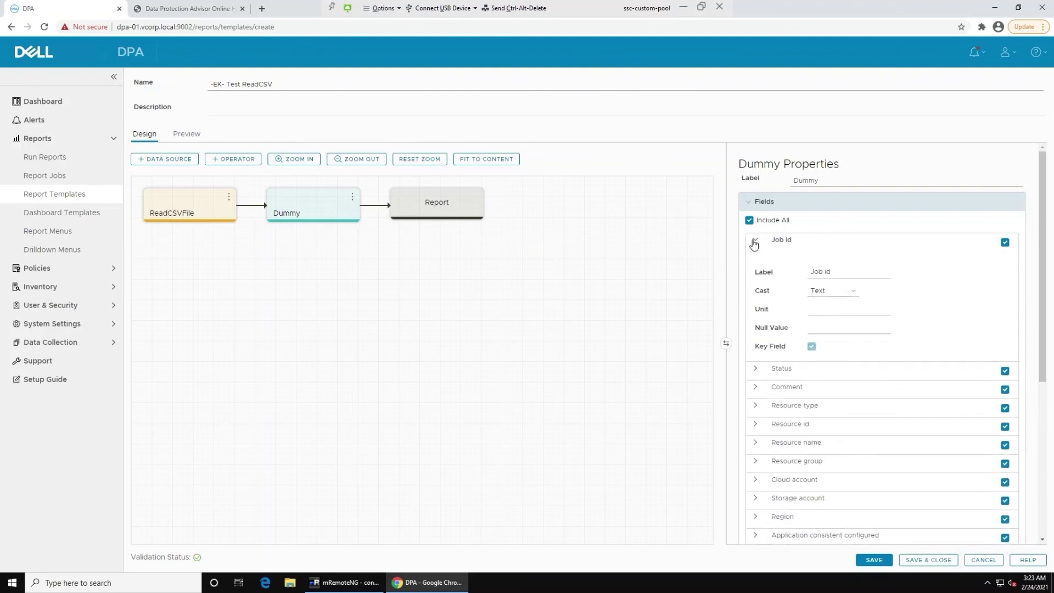